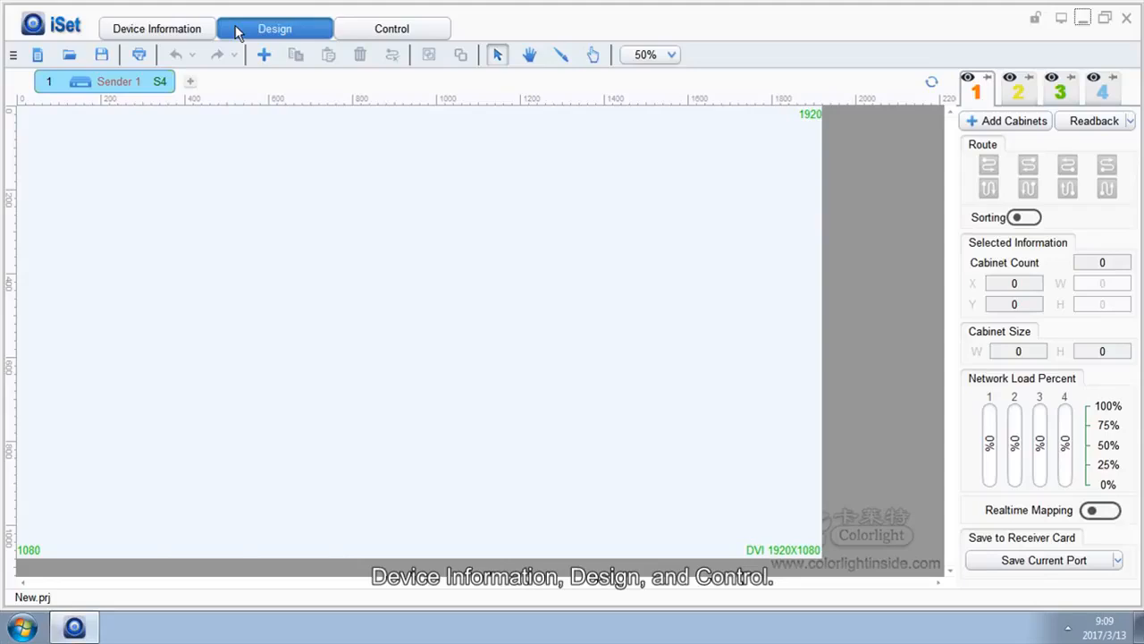
# Step: Reset the cable status of the current sender from the receiver card list on the Device Information page
pyautogui.click(345, 31)
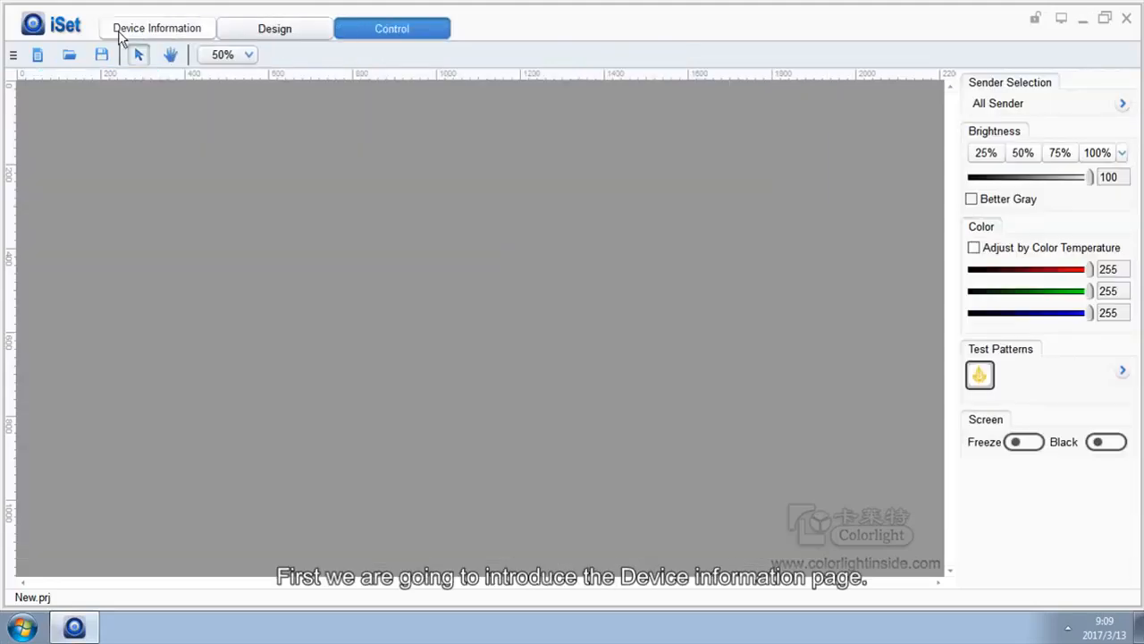
pyautogui.click(119, 34)
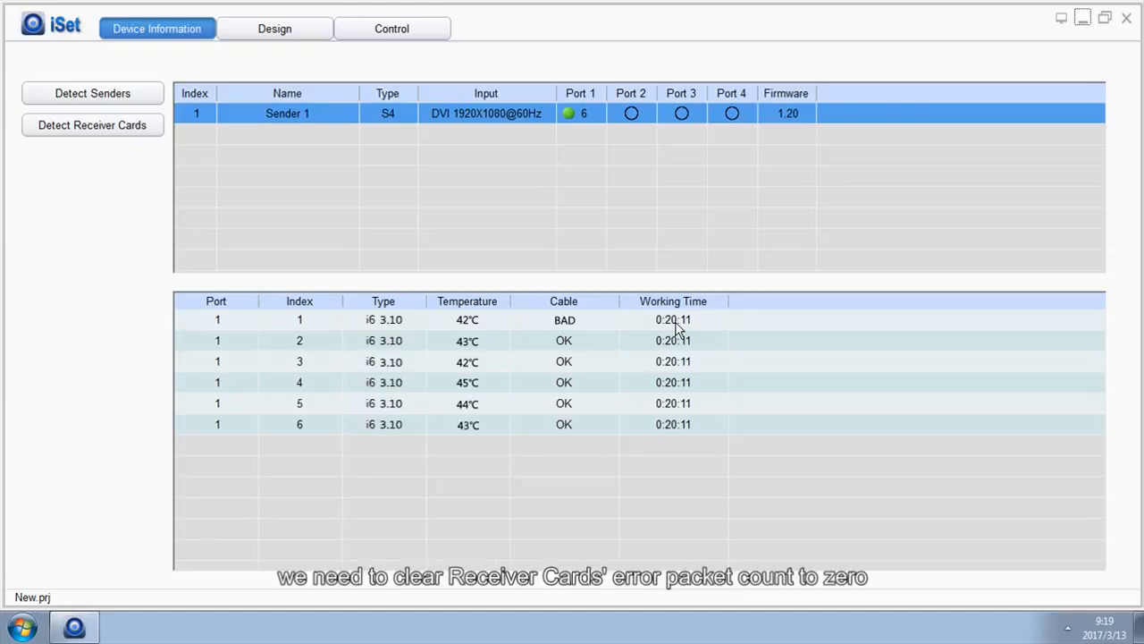
pyautogui.rightClick(586, 318)
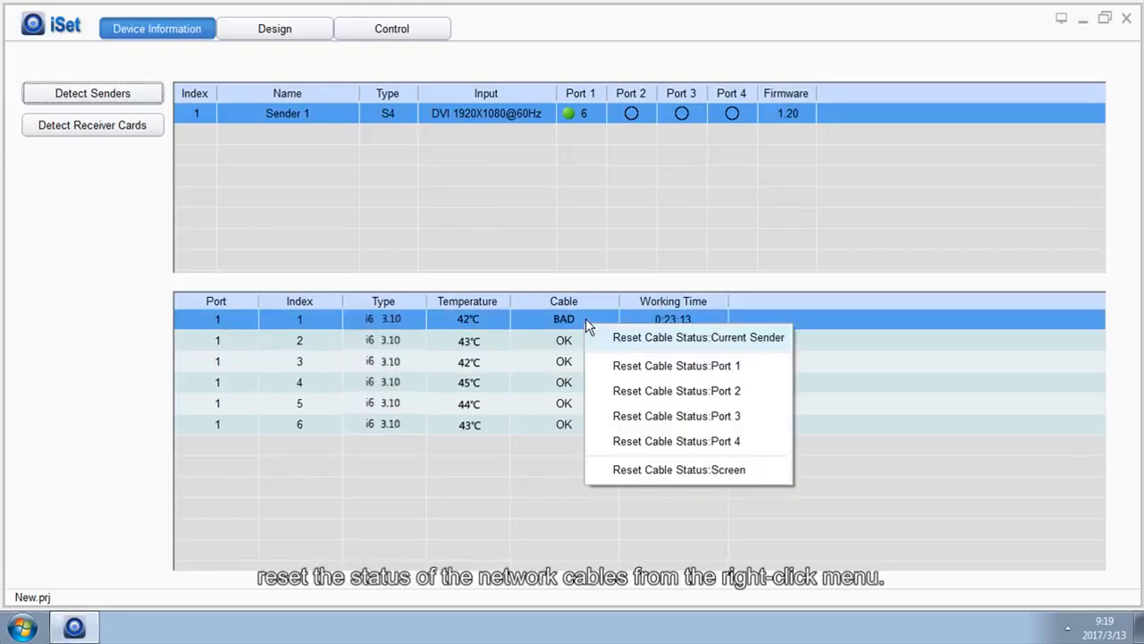
pyautogui.click(624, 340)
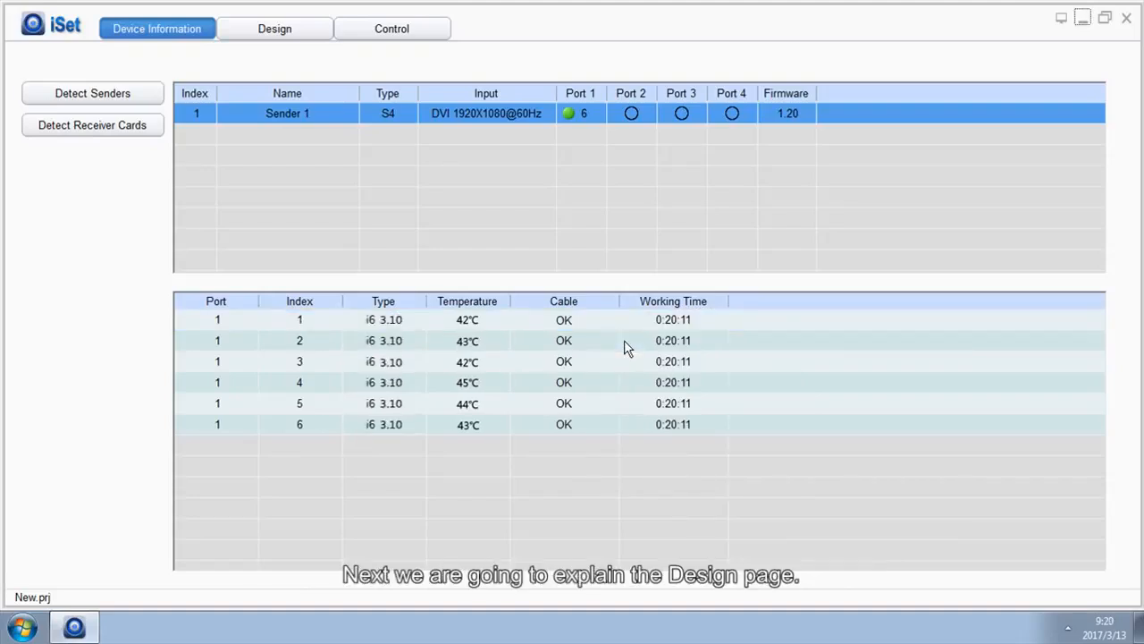
# Step: Design a 2×2 block of custom cabinets for net port 1, each 128 wide and 128 high
pyautogui.click(311, 34)
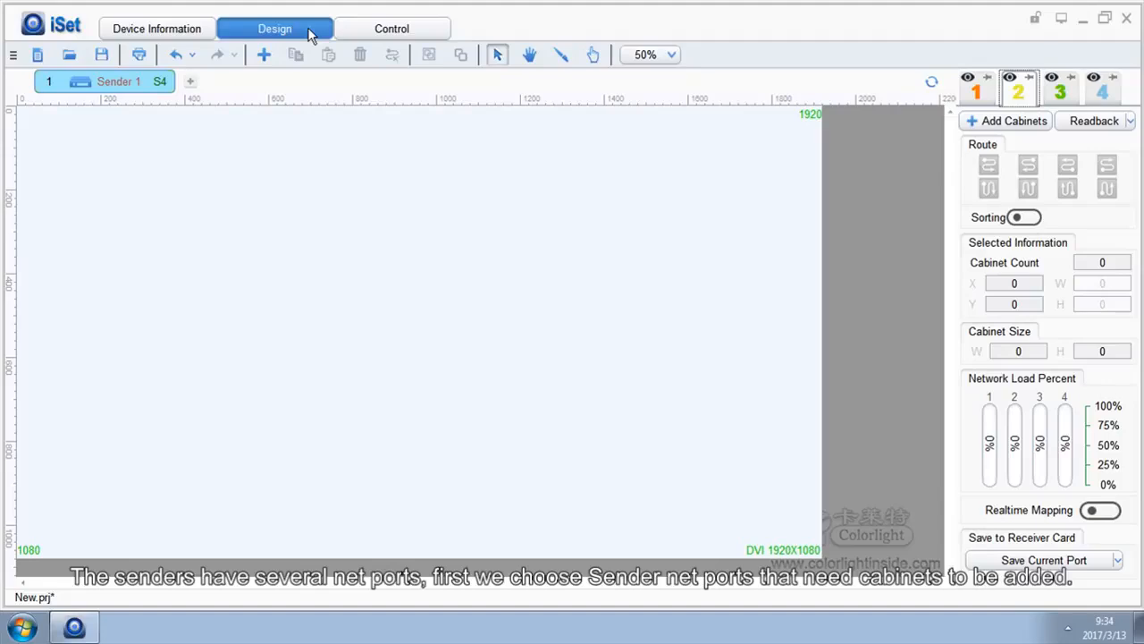
pyautogui.click(969, 104)
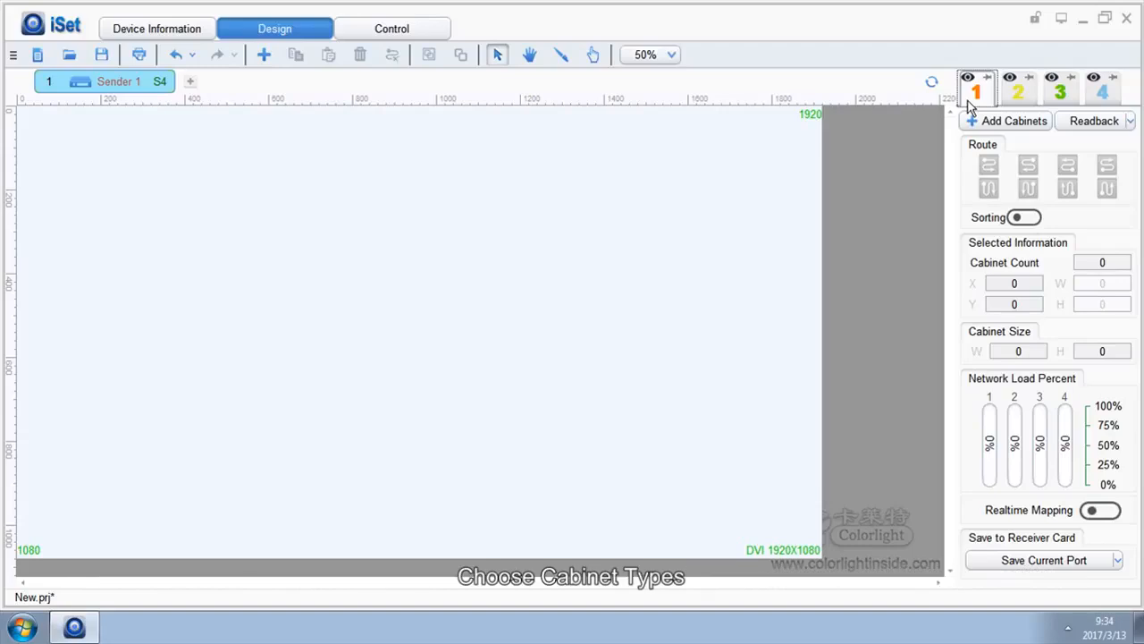
pyautogui.click(999, 121)
pyautogui.moveTo(999, 147)
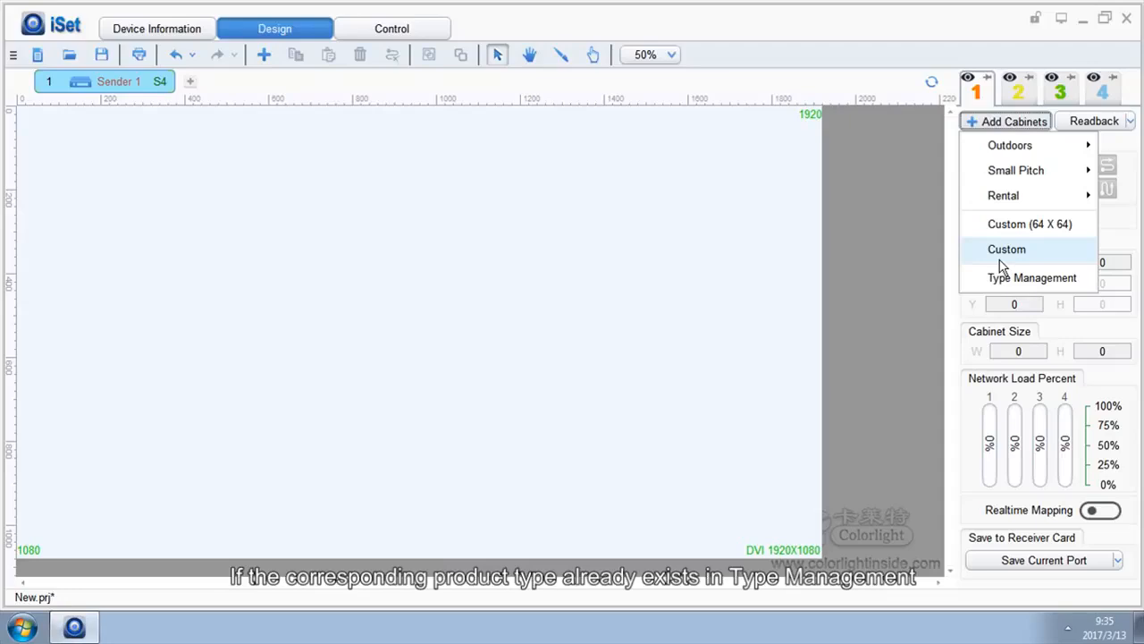
pyautogui.moveTo(986, 171)
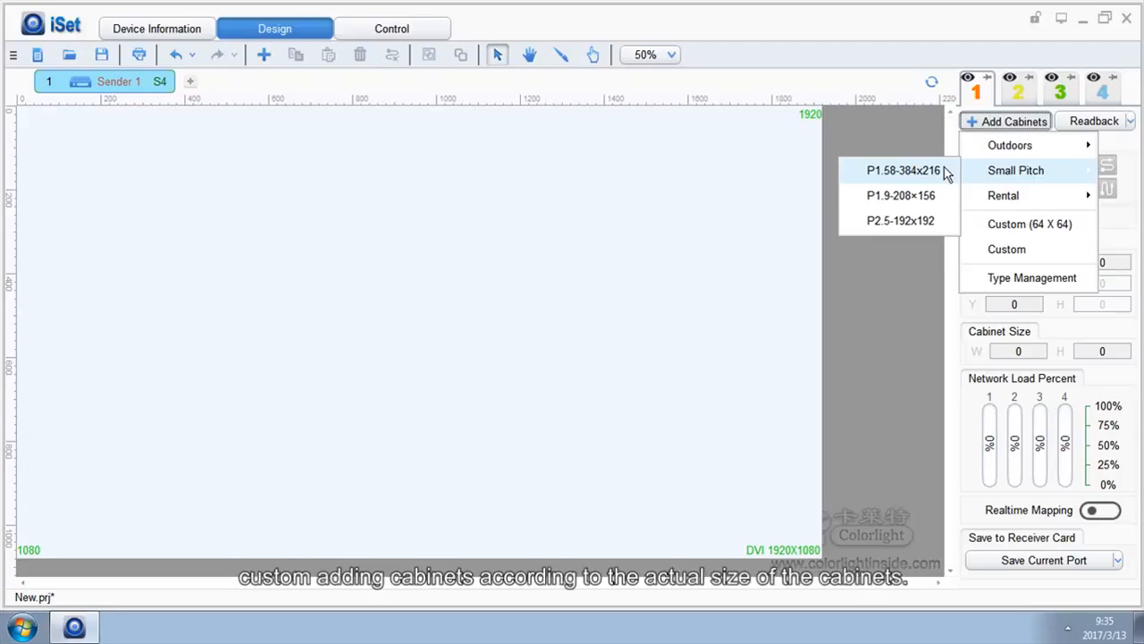
pyautogui.click(1001, 249)
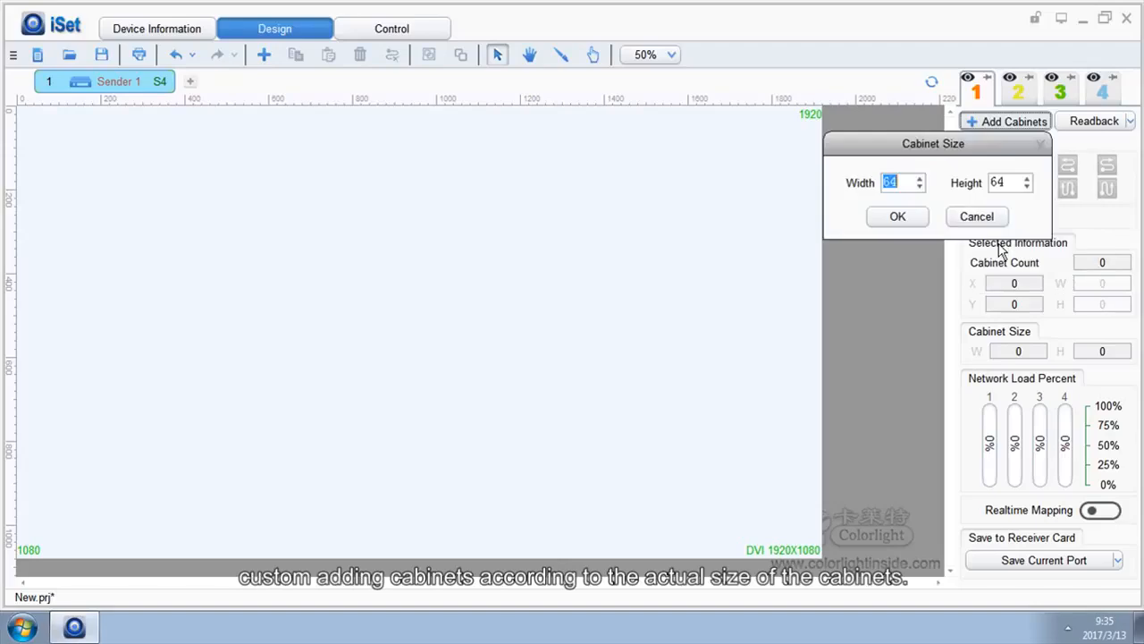
pyautogui.write('128')
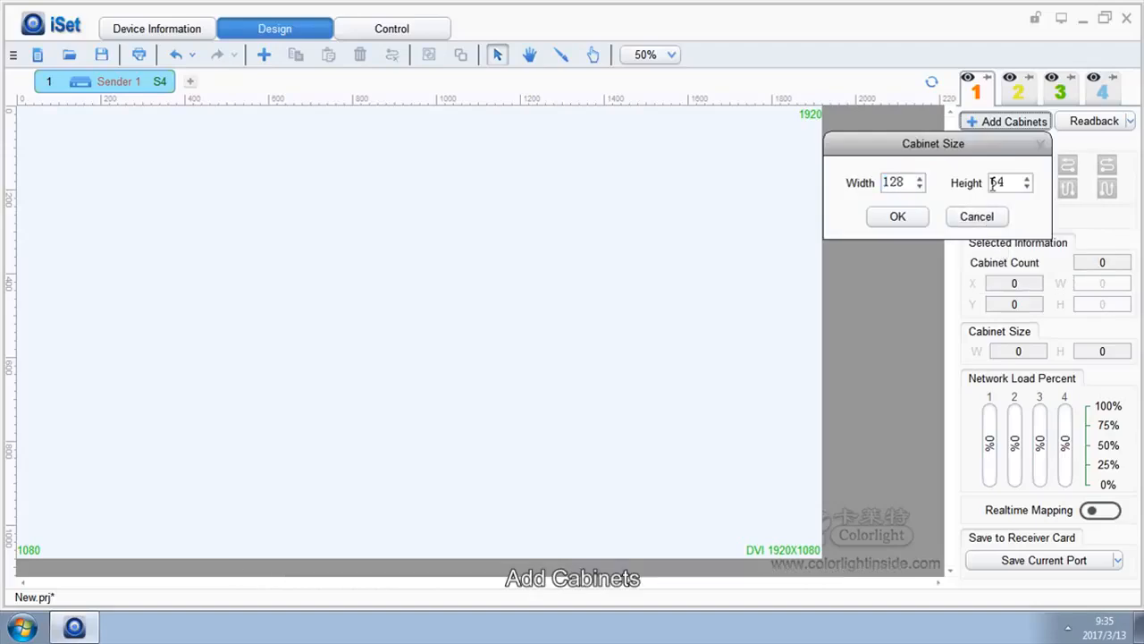
pyautogui.doubleClick(1003, 182)
pyautogui.write('12')
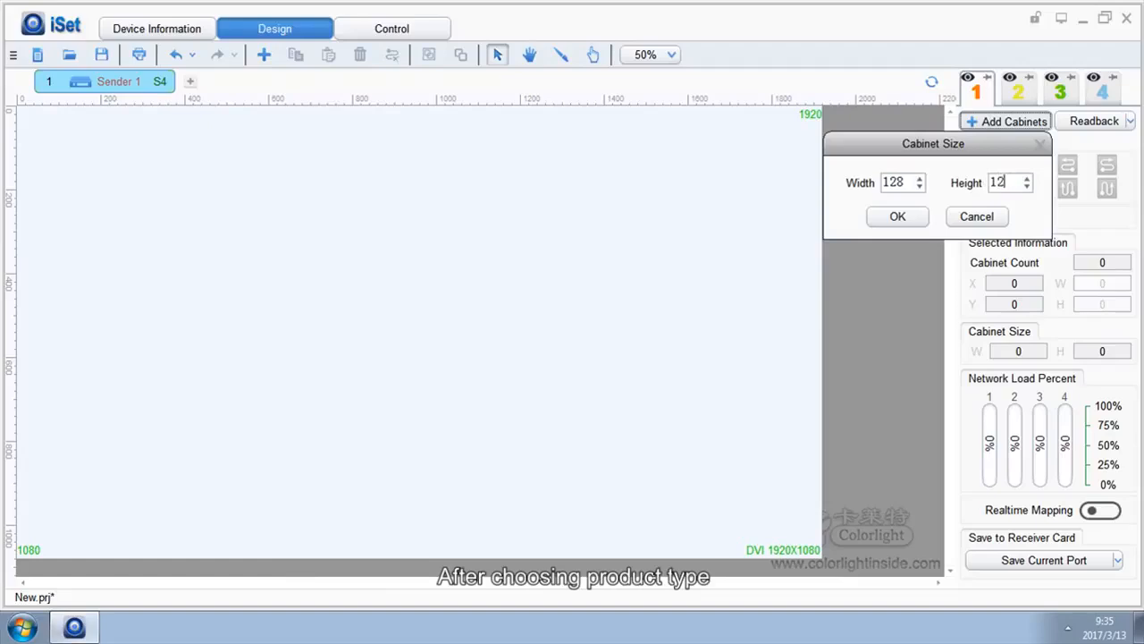
pyautogui.write('8')
pyautogui.click(899, 215)
pyautogui.moveTo(146, 143); pyautogui.dragTo(249, 244)
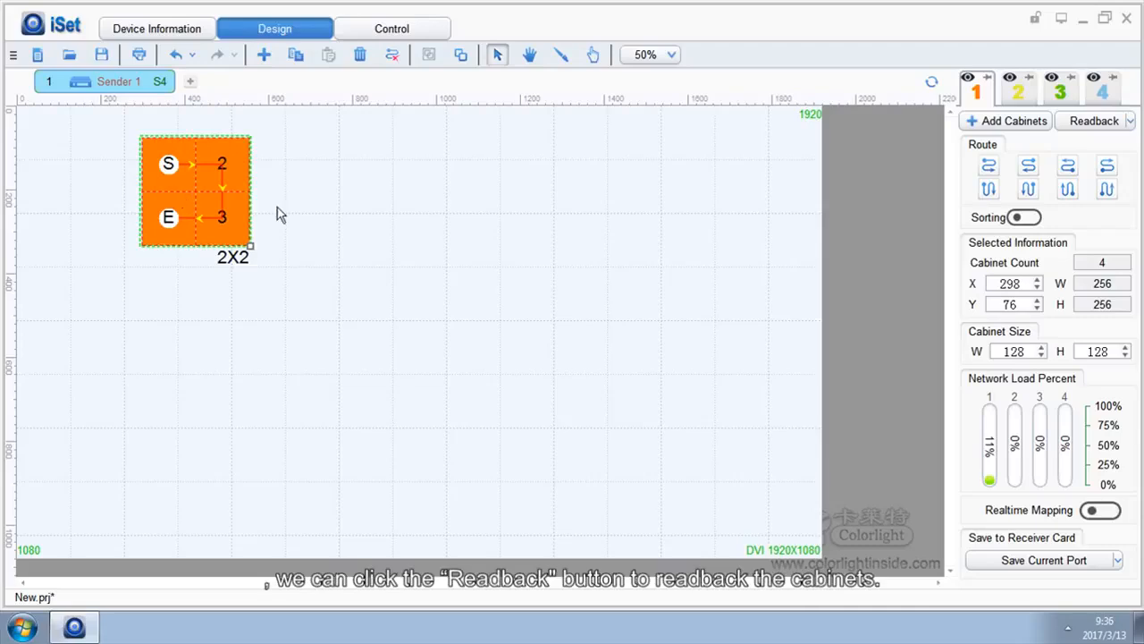
# Step: Read back the cabinets and rearrange the resulting cabinet group into a 3×2 array
pyautogui.click(1078, 128)
pyautogui.click(264, 260)
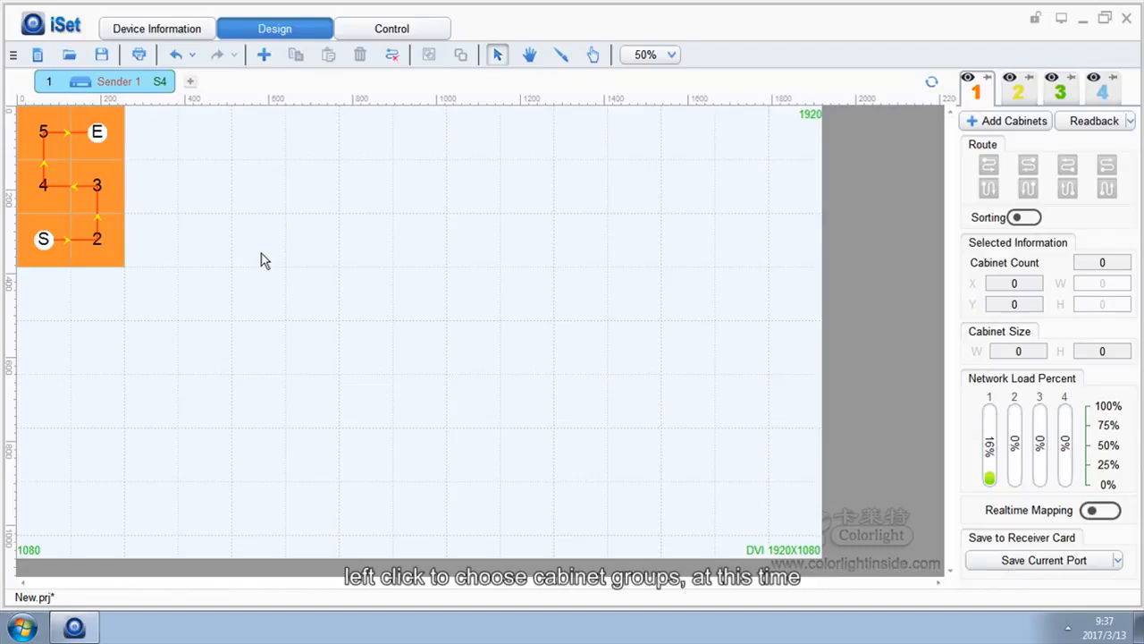
pyautogui.click(98, 198)
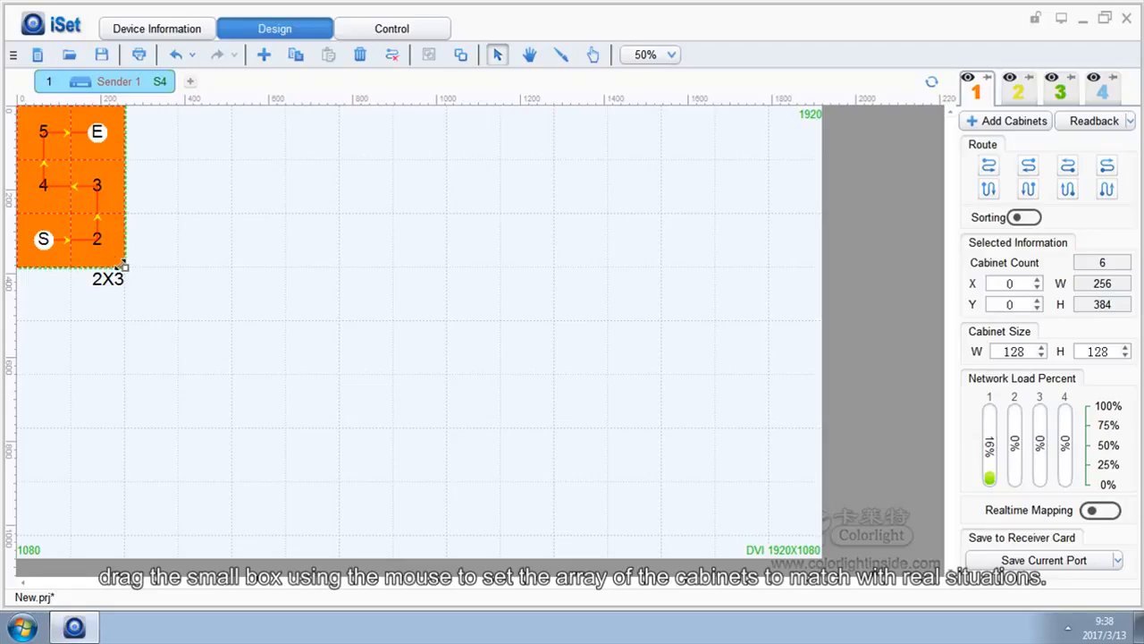
pyautogui.moveTo(124, 266); pyautogui.dragTo(153, 245)
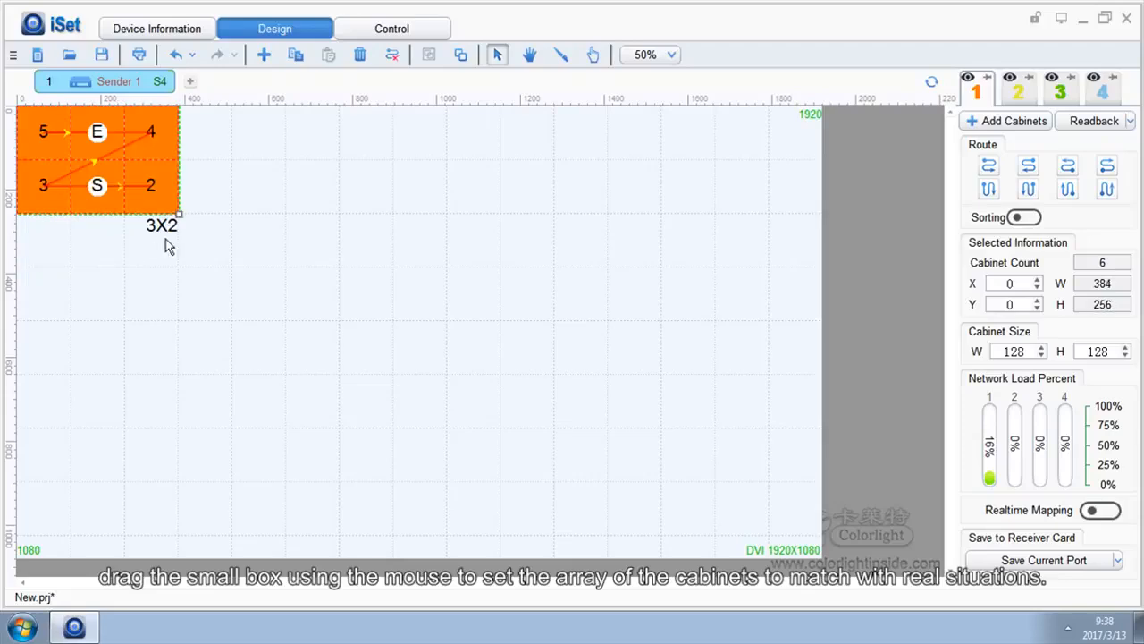
pyautogui.click(313, 252)
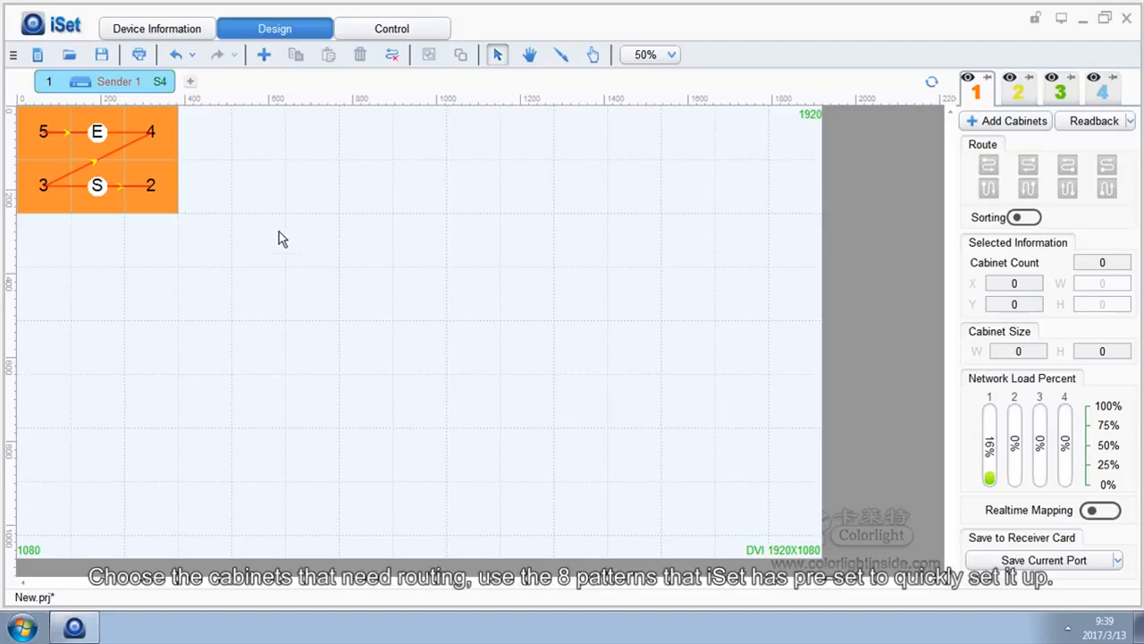
# Step: Try all eight preset route patterns one after another on the 3×2 cabinet group
pyautogui.click(148, 179)
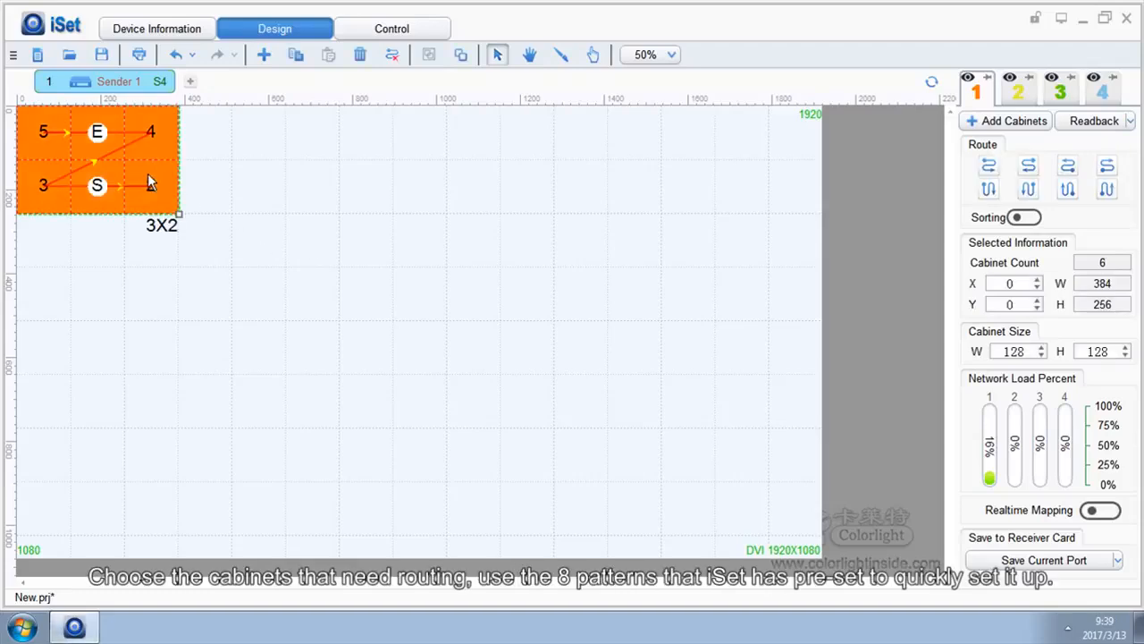
pyautogui.click(987, 166)
pyautogui.click(1028, 165)
pyautogui.click(1067, 165)
pyautogui.click(1107, 166)
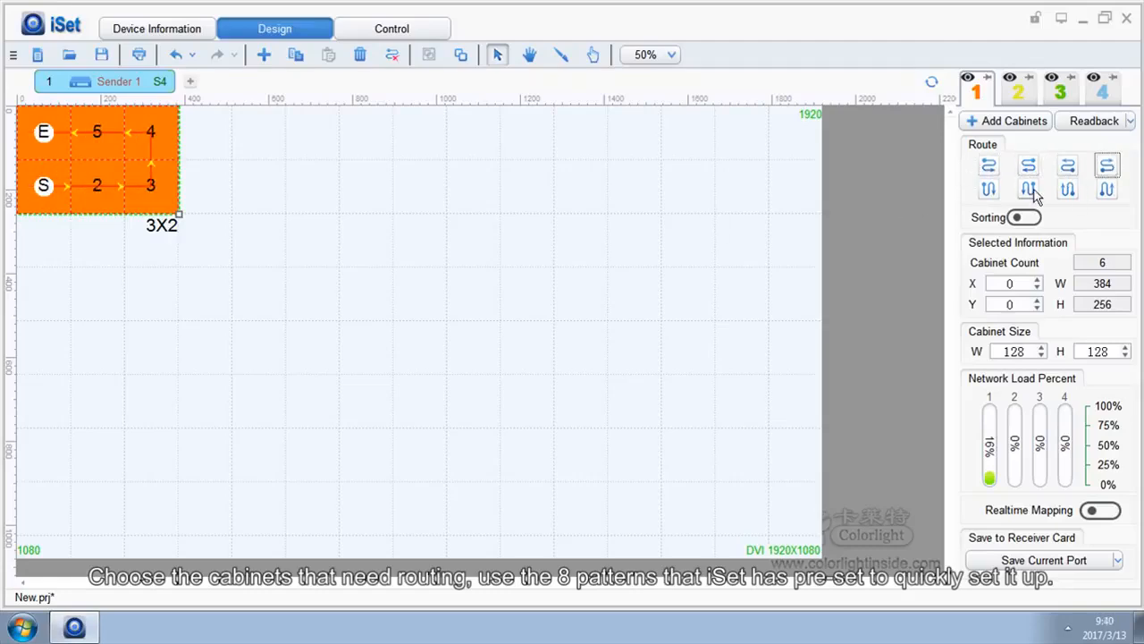
pyautogui.click(988, 189)
pyautogui.click(1028, 189)
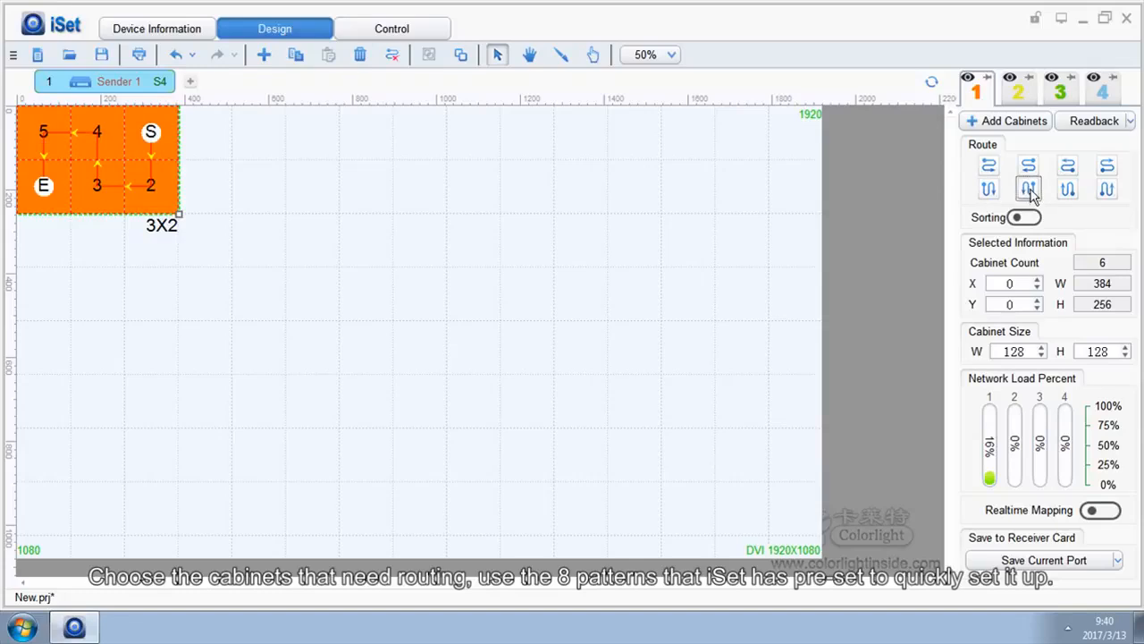
pyautogui.click(1063, 190)
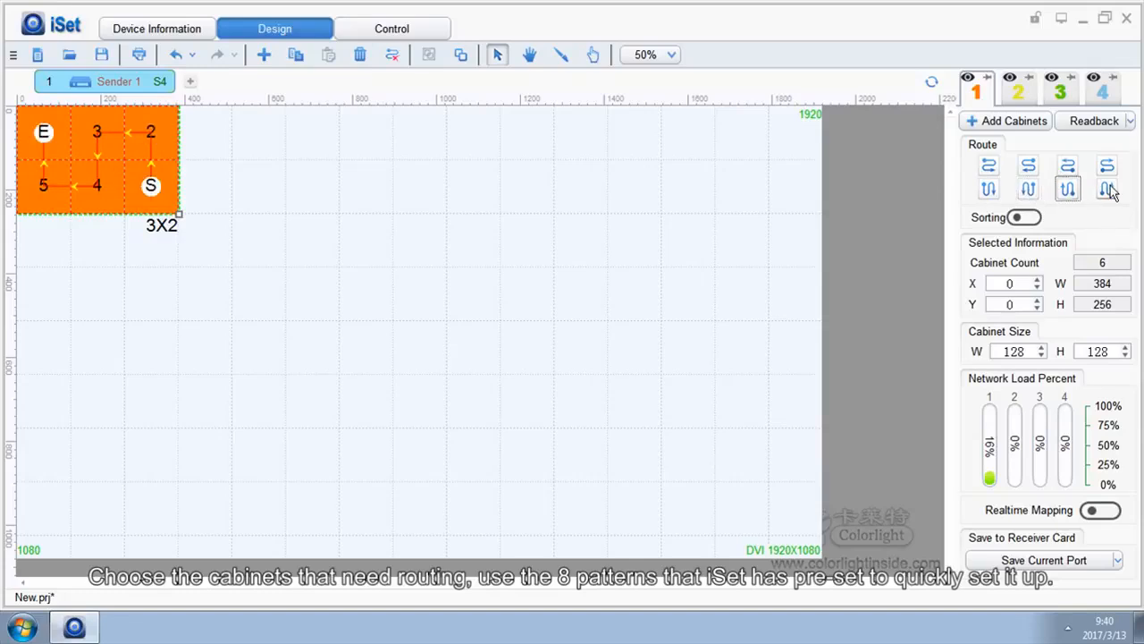
pyautogui.click(1107, 190)
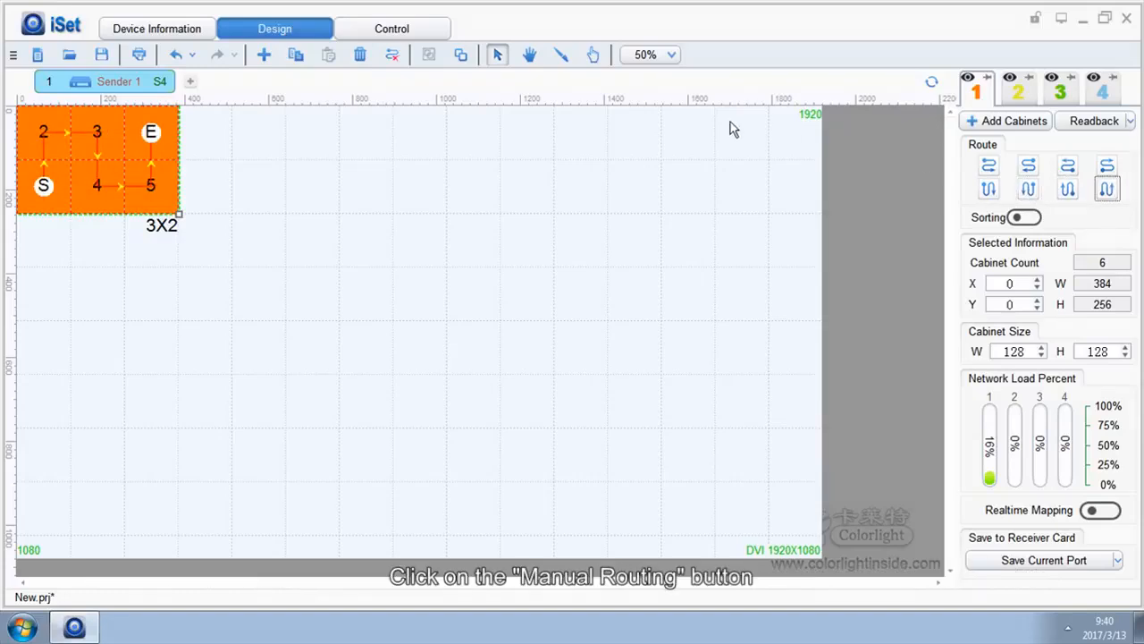
# Step: Manually route the six cabinets, going rightward along the lower row and back leftward along the upper row
pyautogui.click(563, 54)
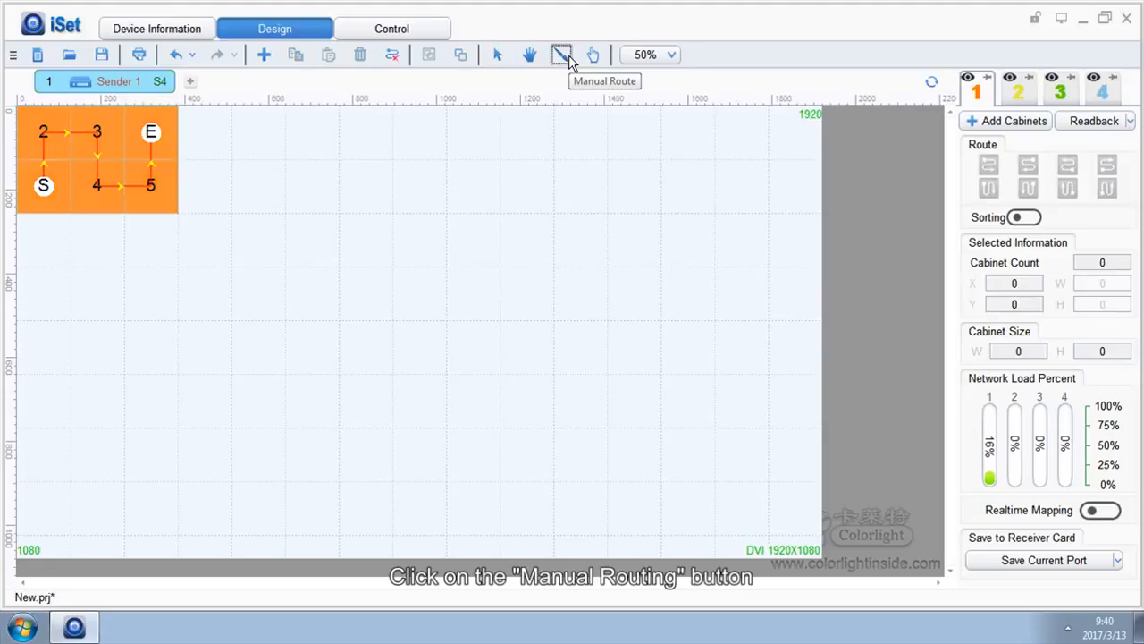
pyautogui.click(52, 195)
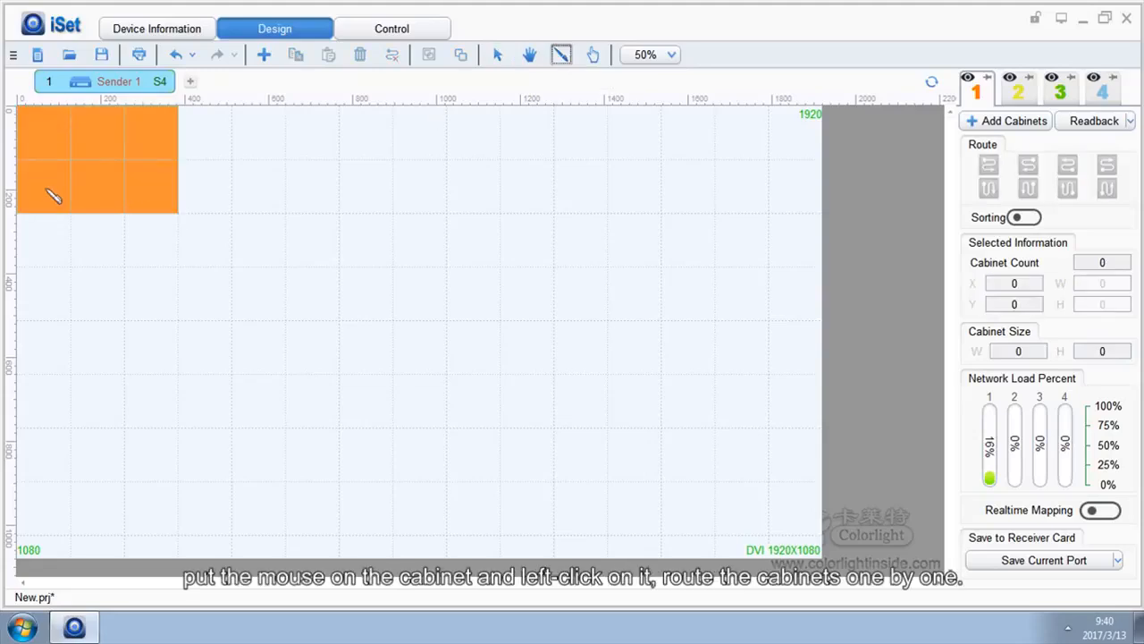
pyautogui.click(46, 188)
pyautogui.click(100, 199)
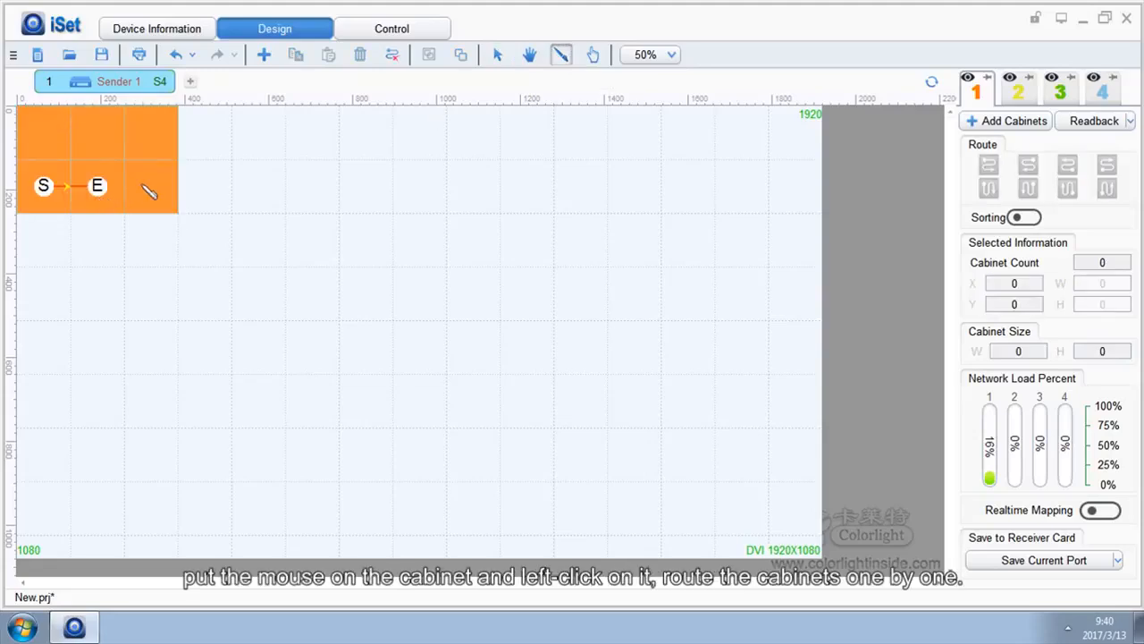
pyautogui.click(148, 189)
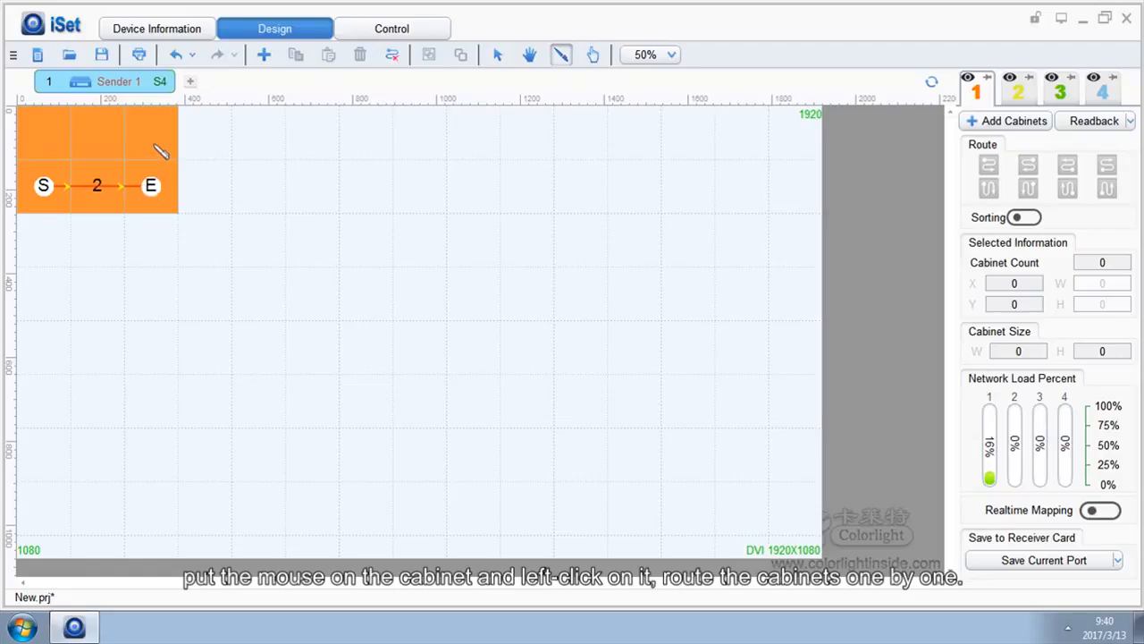
pyautogui.click(154, 147)
pyautogui.click(93, 139)
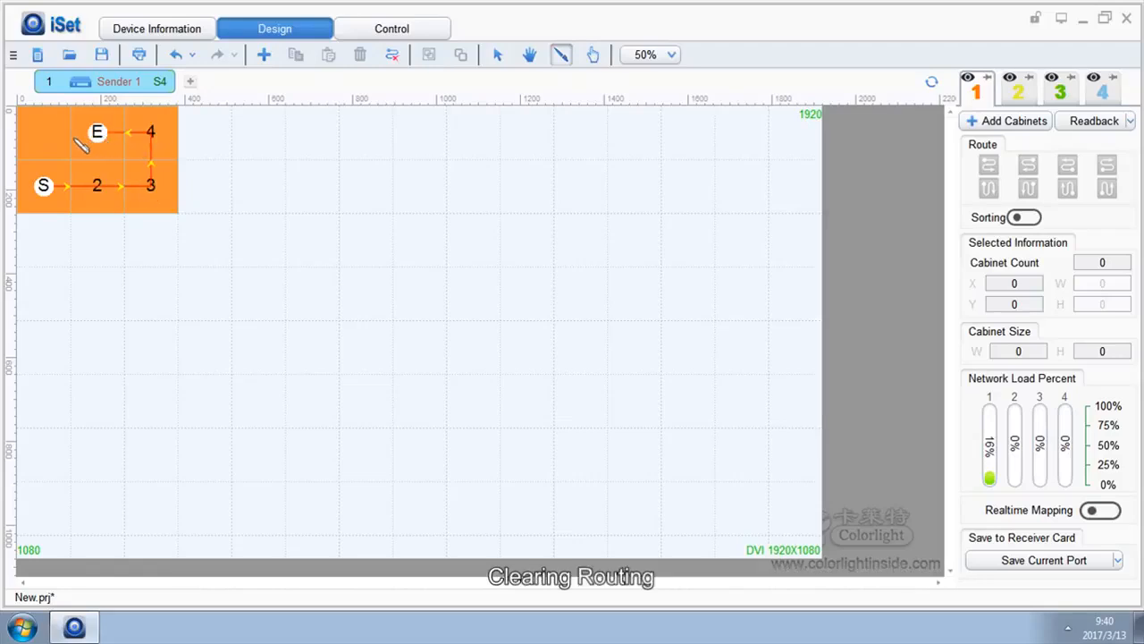
pyautogui.click(52, 137)
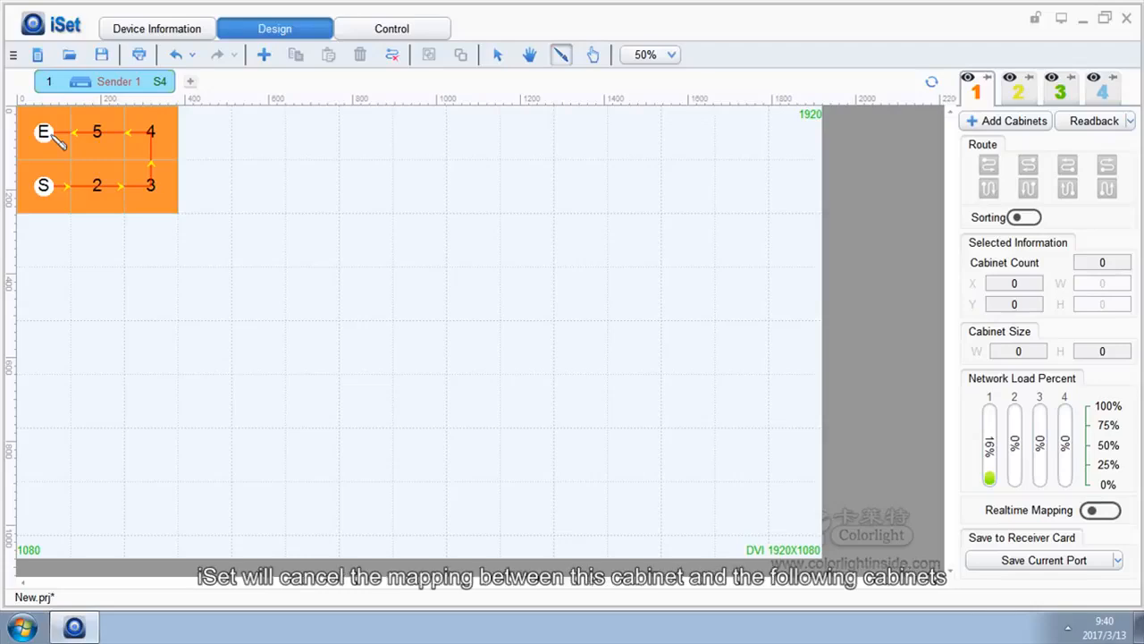
# Step: Cancel the routing from the fourth cabinet onward and clear the remaining mapping
pyautogui.click(145, 135)
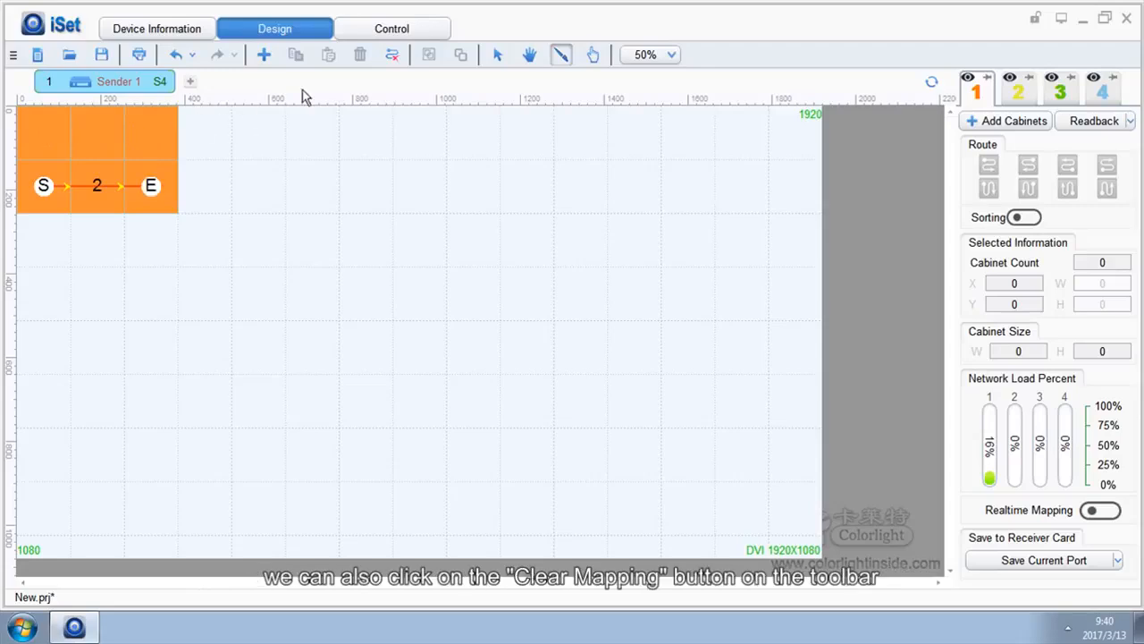
pyautogui.click(392, 55)
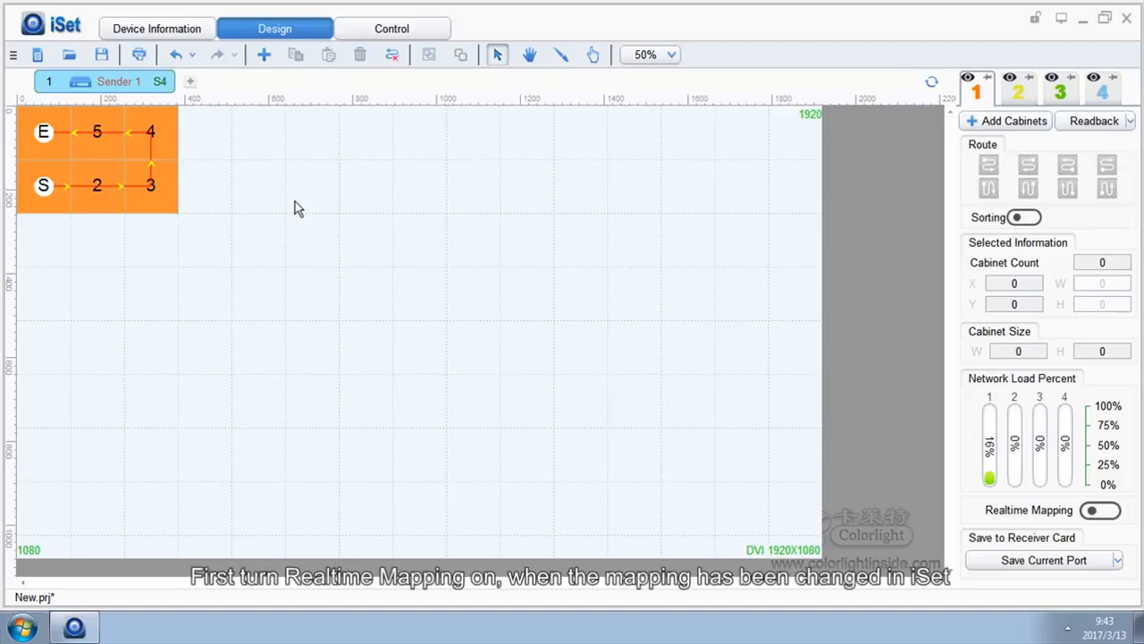
# Step: Turn on Realtime Mapping and Sorting, and save the current port's mapping to the receiver cards
pyautogui.click(1106, 515)
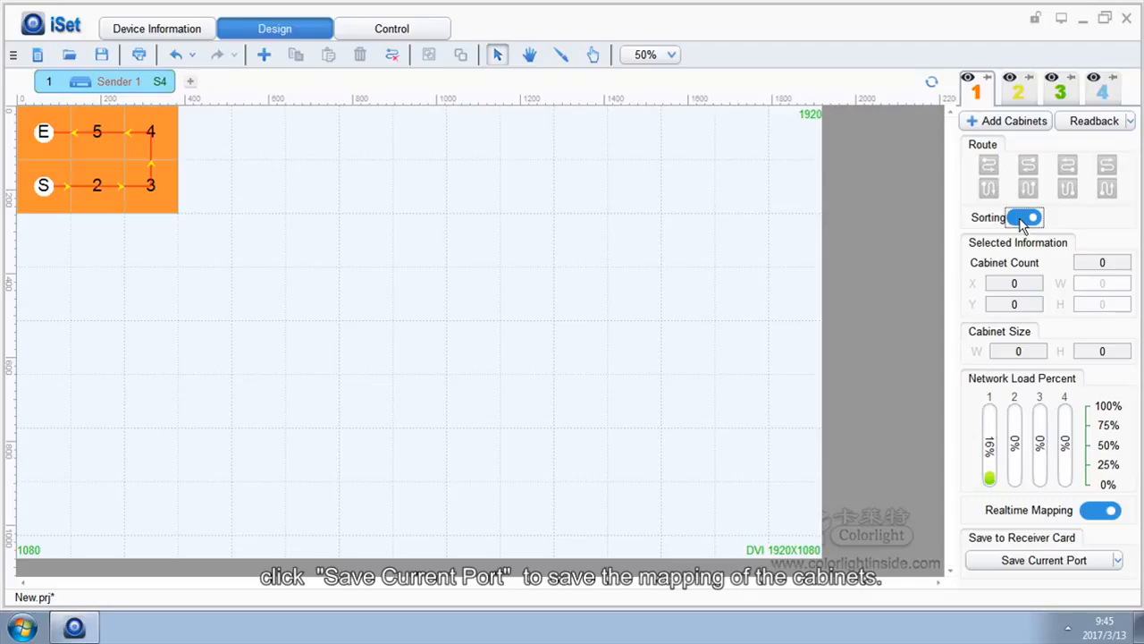
pyautogui.click(1029, 564)
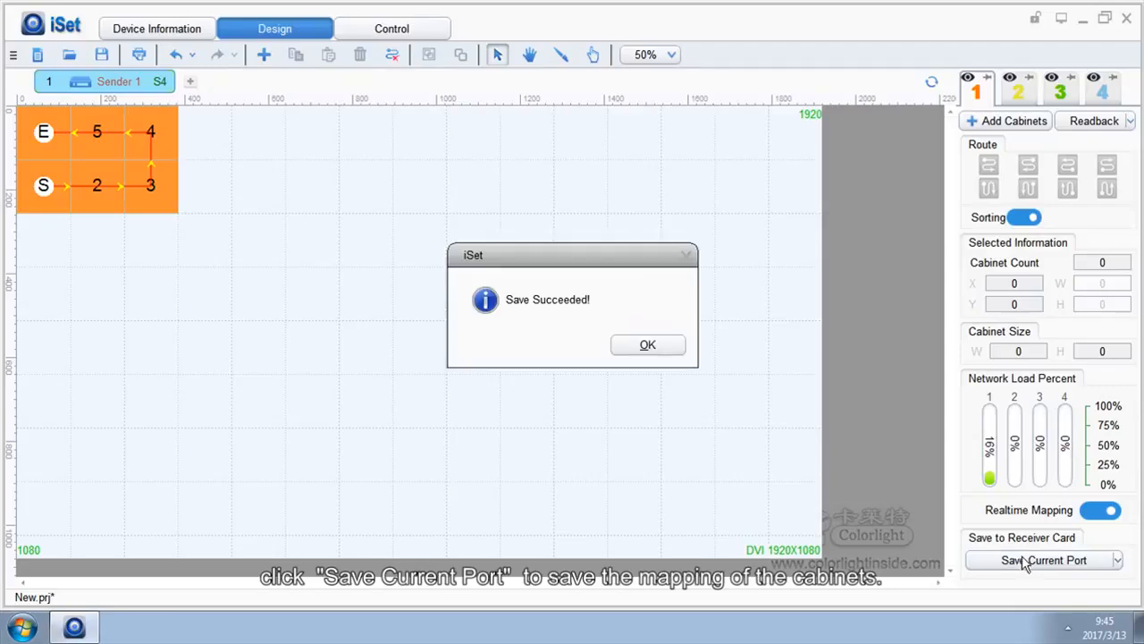
pyautogui.click(666, 352)
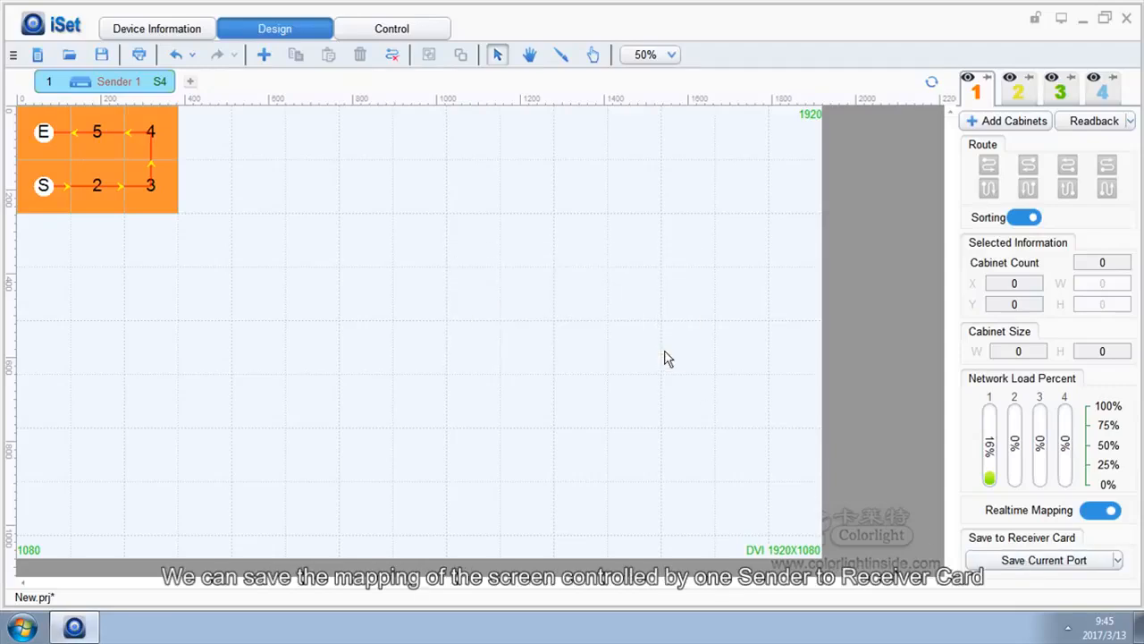
pyautogui.click(1118, 559)
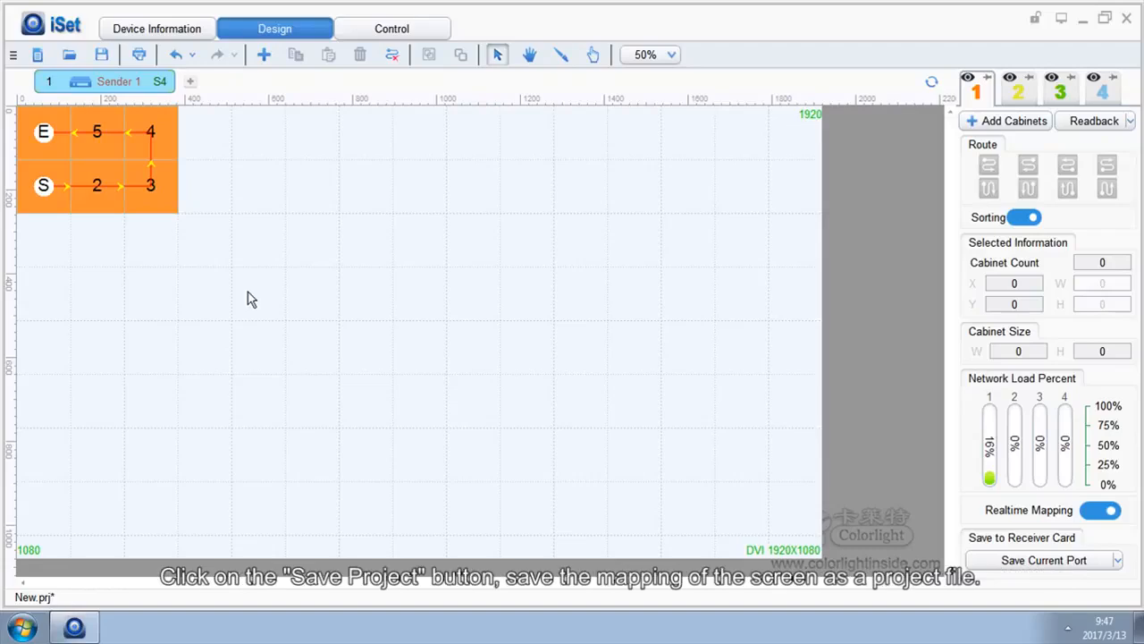
# Step: Save the screen mapping to the Desktop as the project file New.prj
pyautogui.click(103, 61)
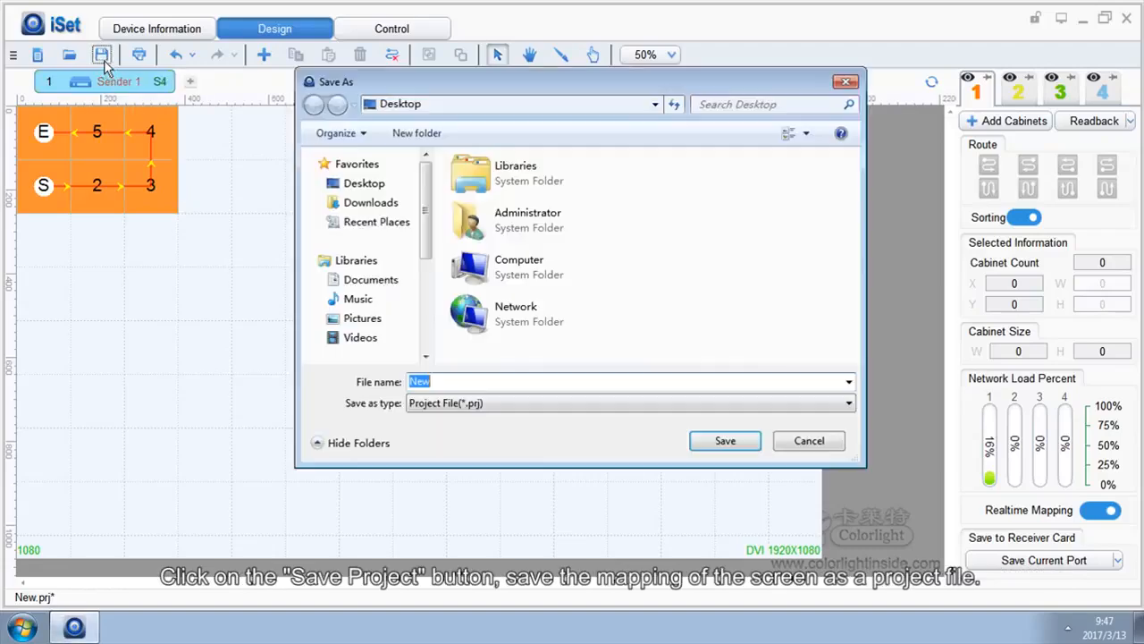
pyautogui.click(703, 439)
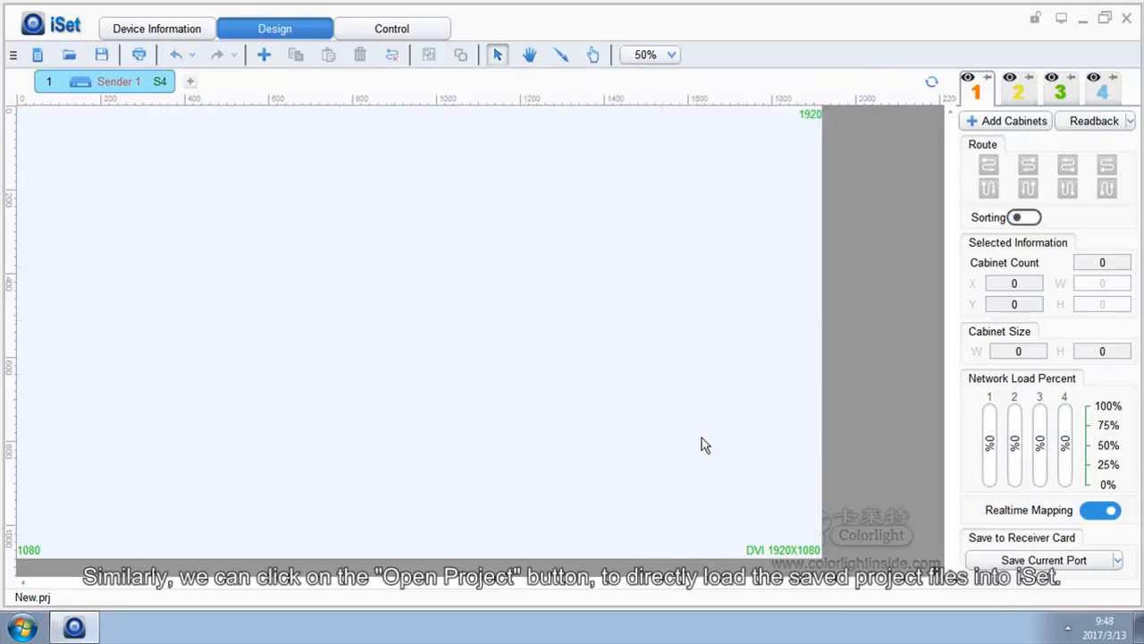
# Step: Load the saved project file New.prj from the Desktop and open its print preview
pyautogui.click(67, 55)
pyautogui.click(480, 358)
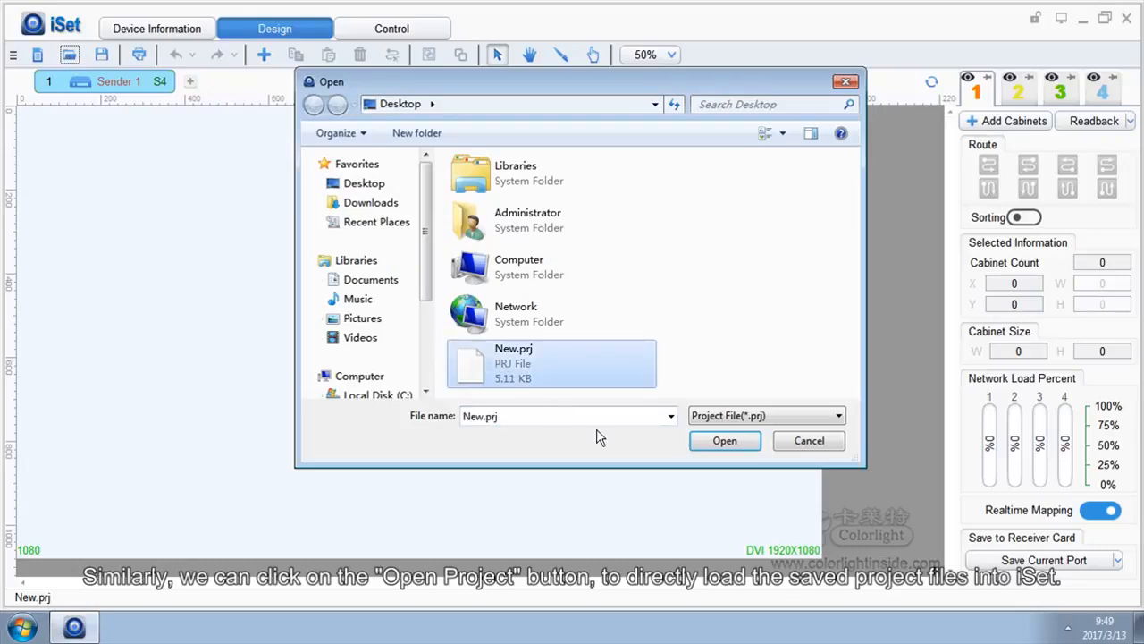
pyautogui.click(712, 448)
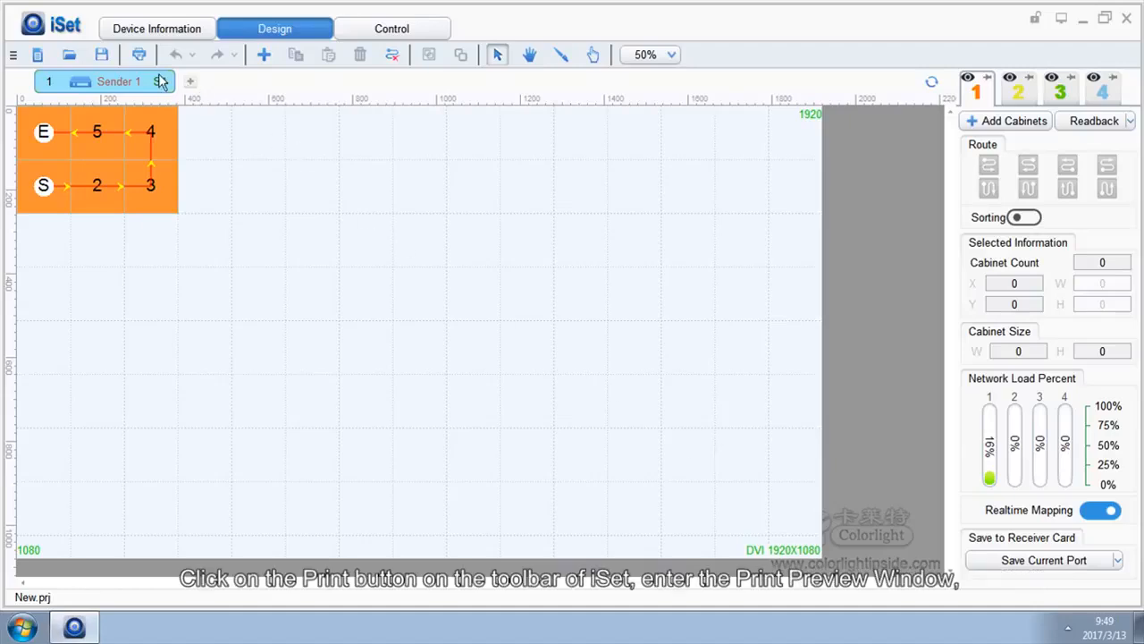
pyautogui.click(138, 55)
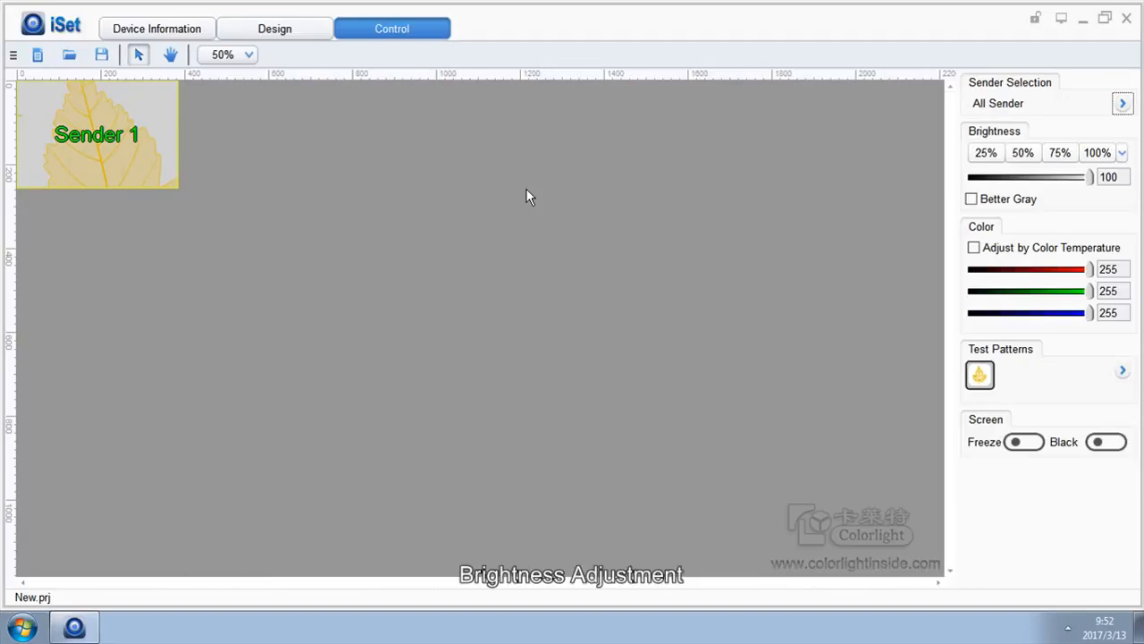
# Step: Try brightness presets of 25%, 50% and 75% on all senders, finish at 100%, and enable Better Gray
pyautogui.click(976, 156)
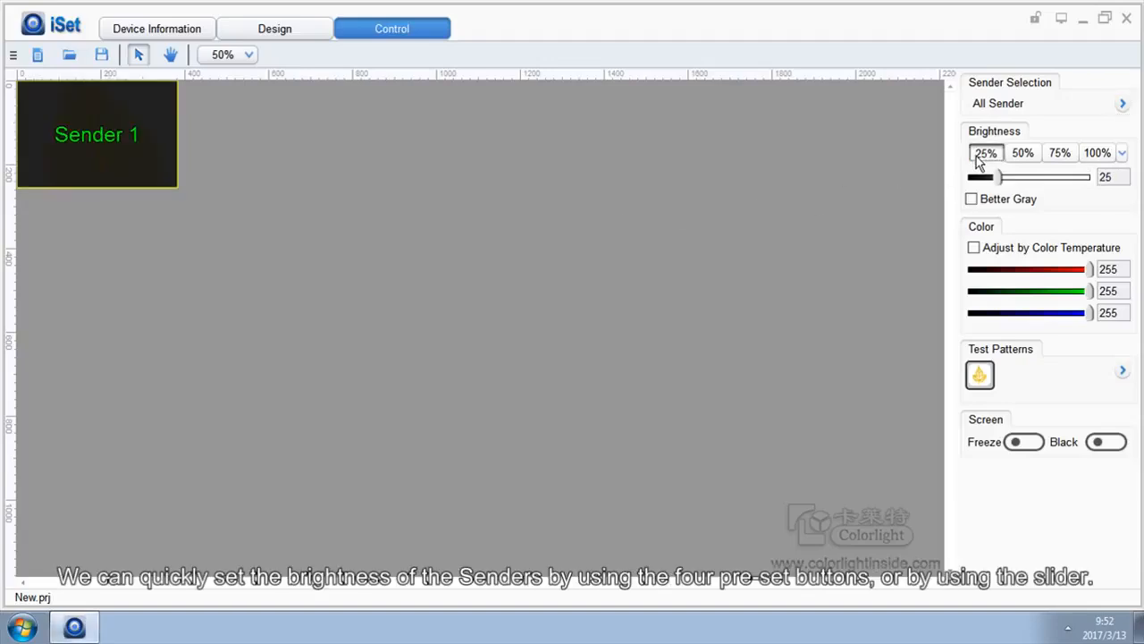
pyautogui.click(1022, 156)
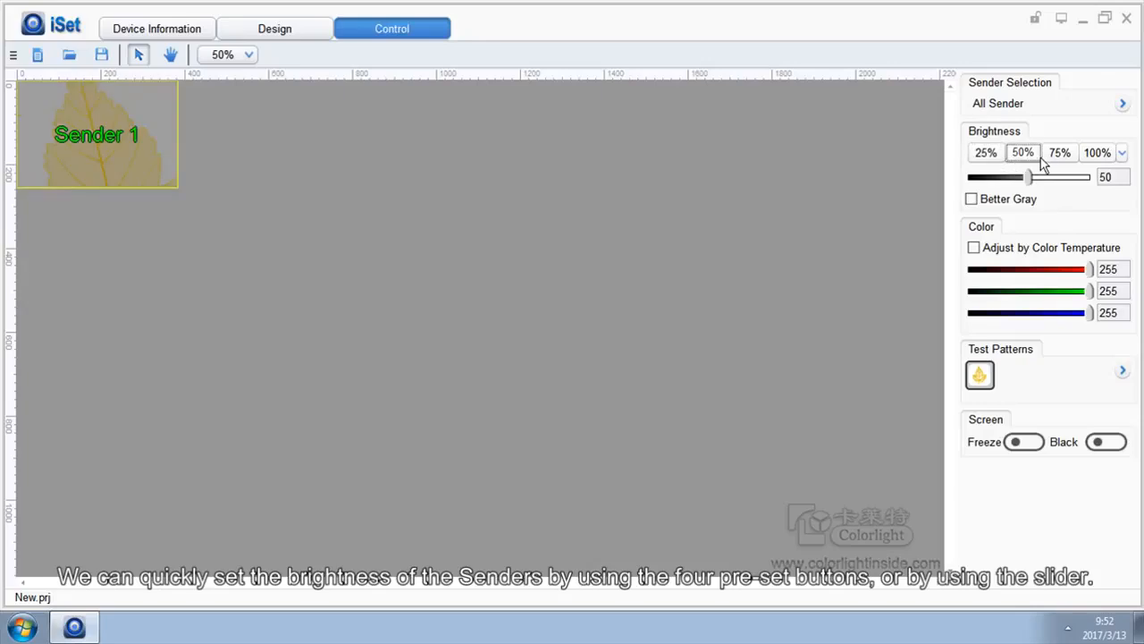
pyautogui.click(1053, 155)
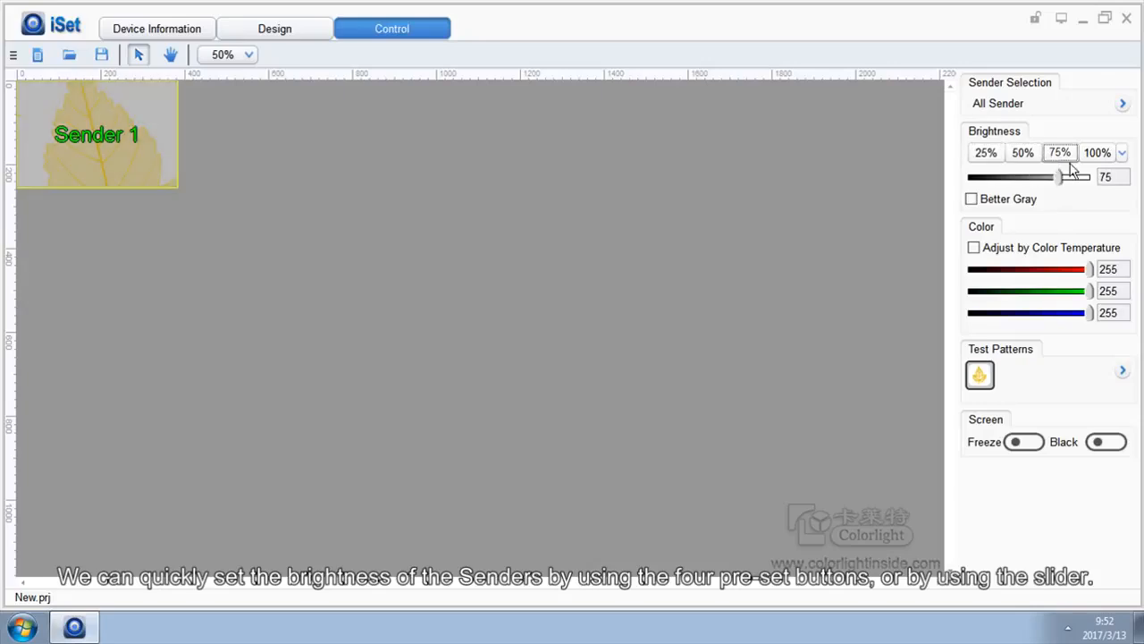
pyautogui.click(1096, 154)
pyautogui.moveTo(1095, 179); pyautogui.dragTo(1093, 205)
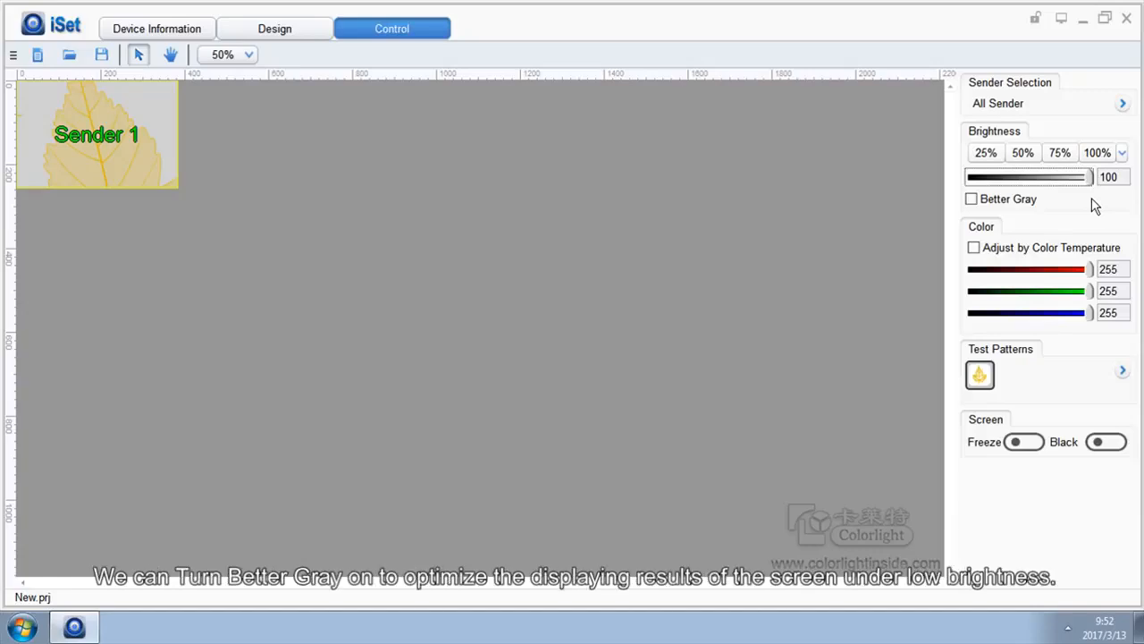
pyautogui.click(976, 201)
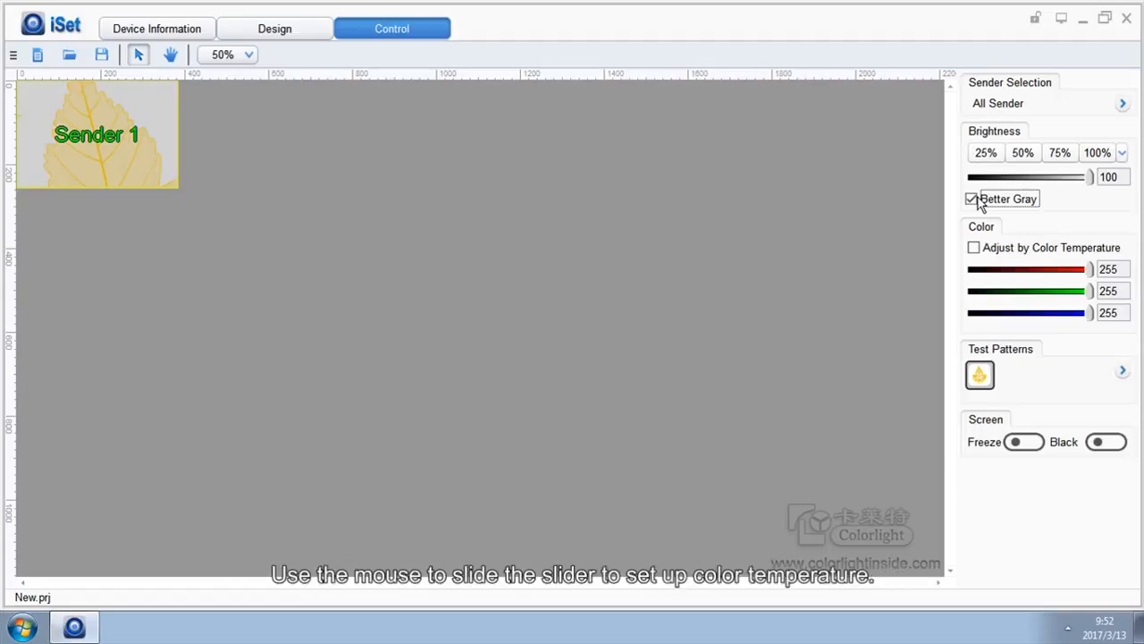
# Step: Try a color temperature of 10000, restore the default, and return to RGB adjustment with all three channels at 255
pyautogui.click(976, 251)
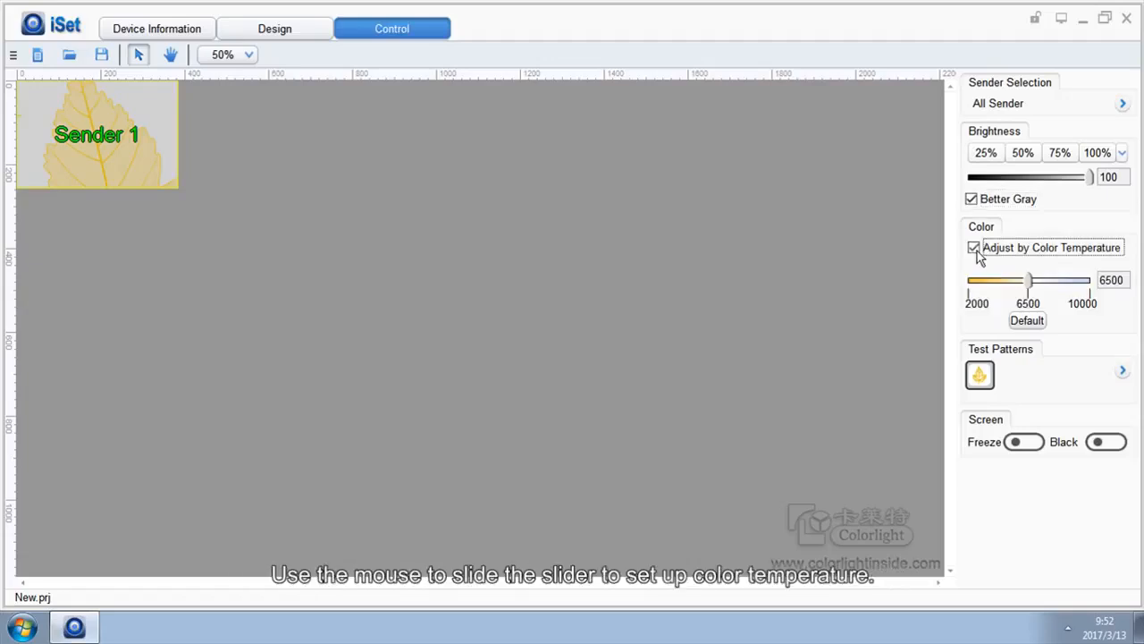
pyautogui.moveTo(1028, 285); pyautogui.dragTo(1104, 275)
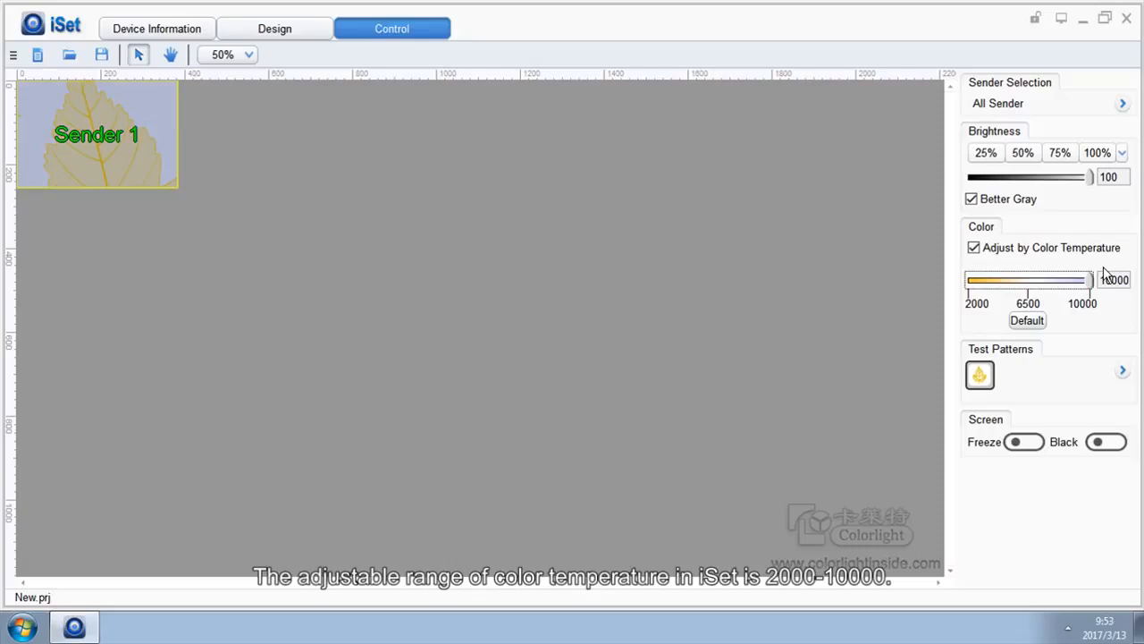
pyautogui.click(1034, 324)
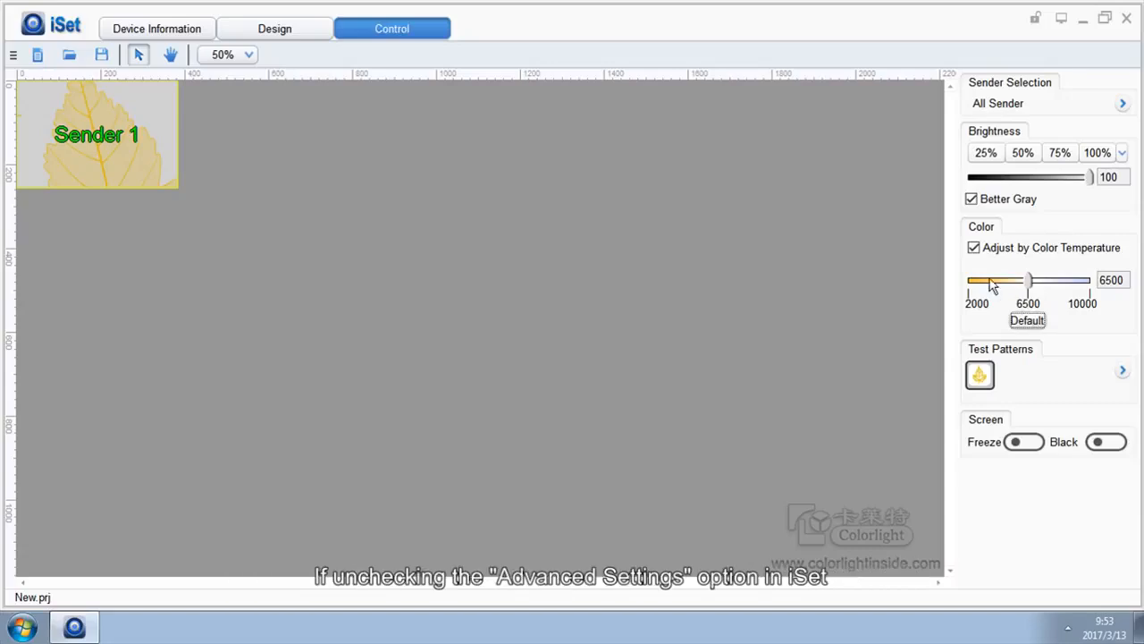
pyautogui.click(974, 249)
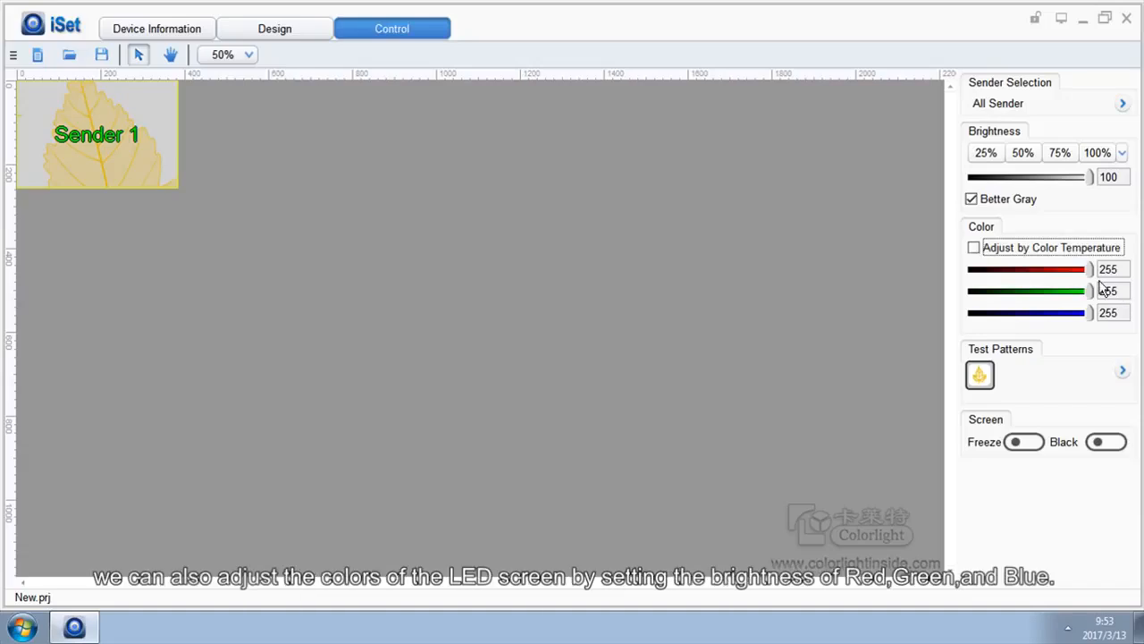
pyautogui.moveTo(1088, 269); pyautogui.dragTo(1100, 327)
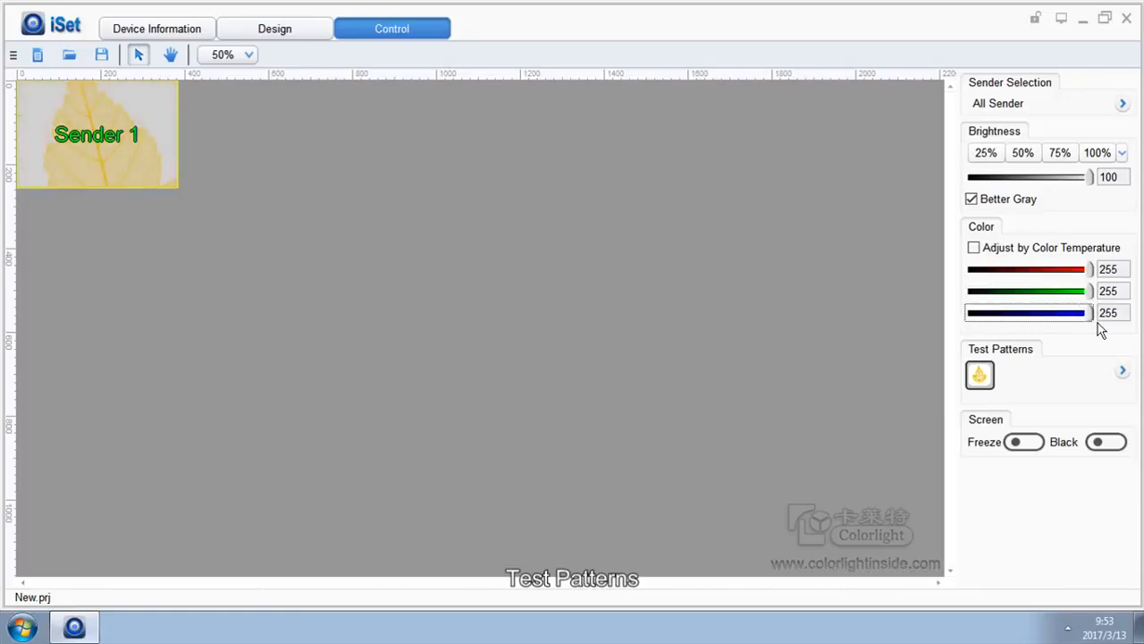
# Step: Show the vertical-line and diagonal-line test patterns on the senders, finishing with solid blue, and collapse the pattern list
pyautogui.click(1122, 370)
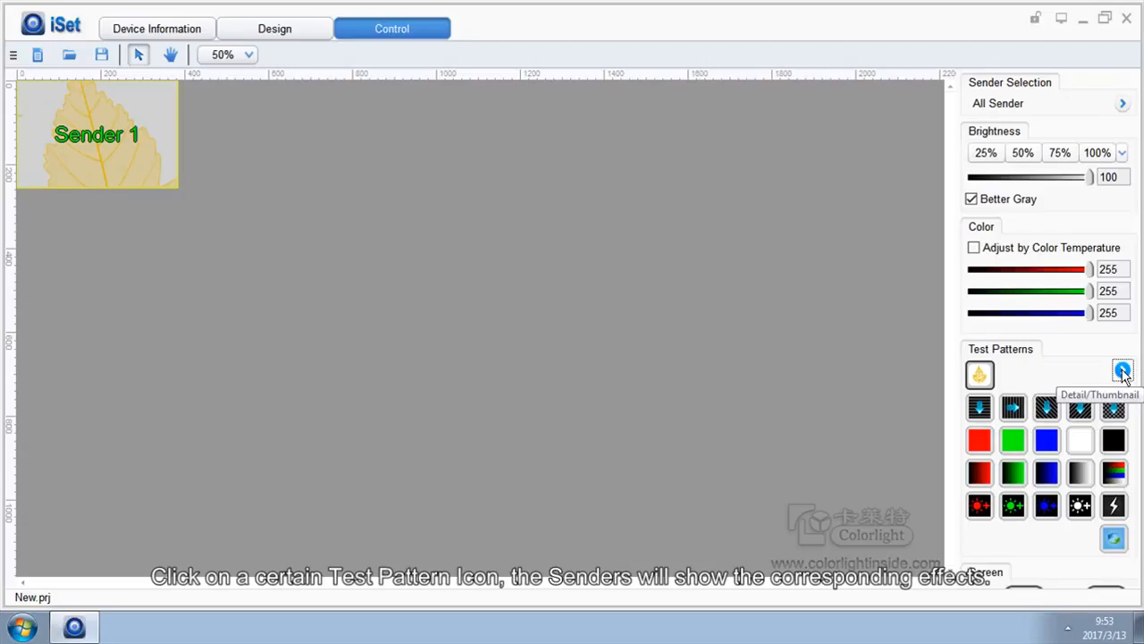
pyautogui.click(1013, 408)
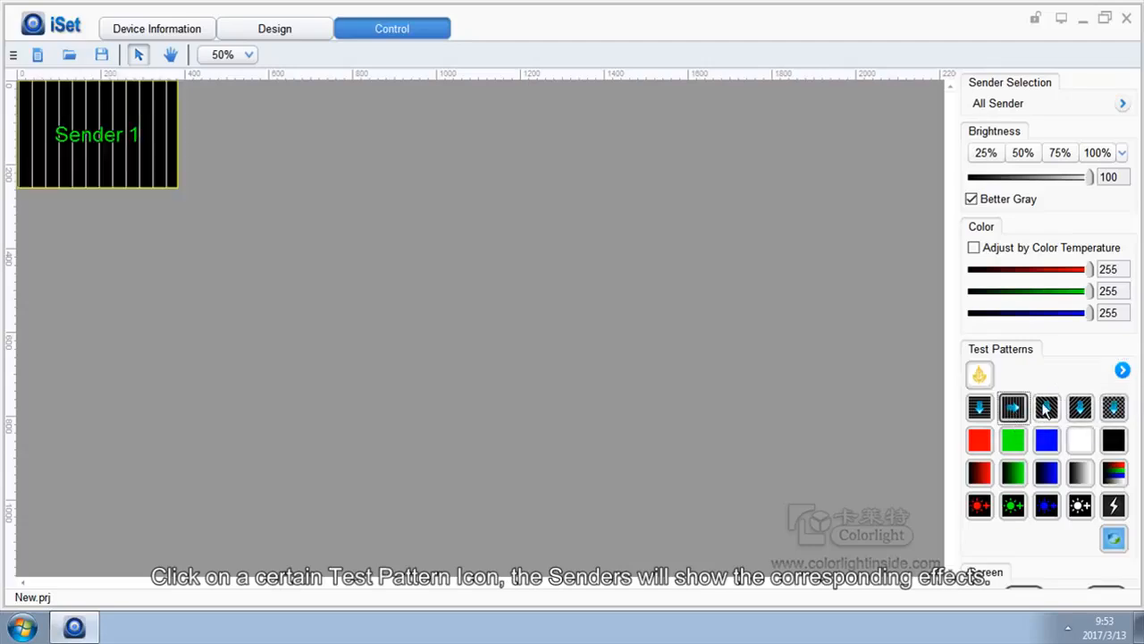
pyautogui.click(1045, 408)
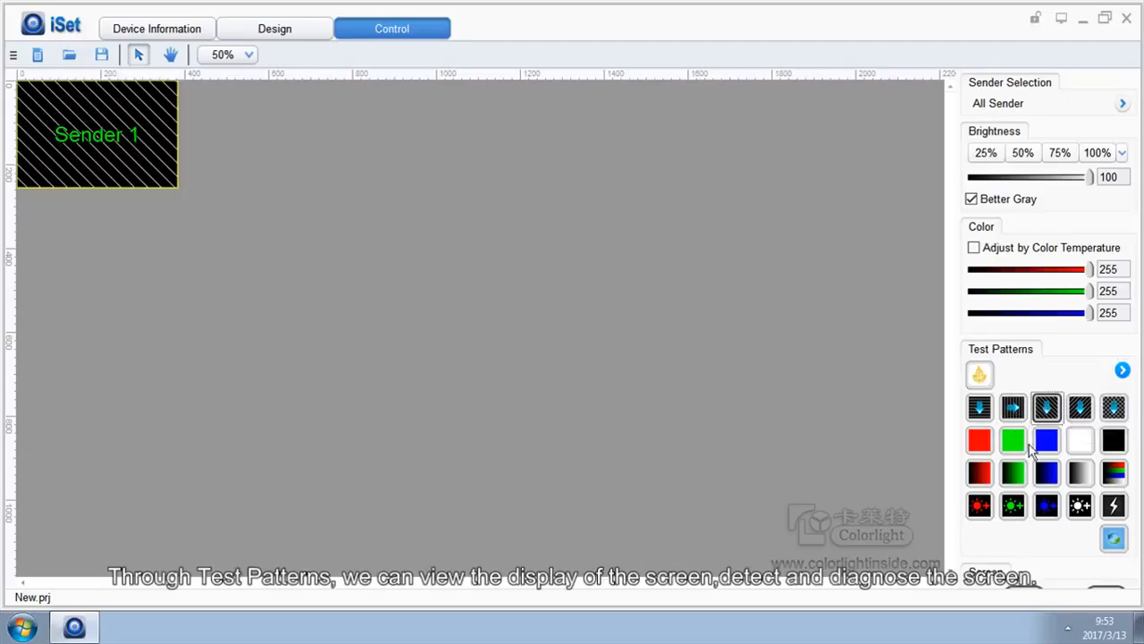
pyautogui.click(1044, 442)
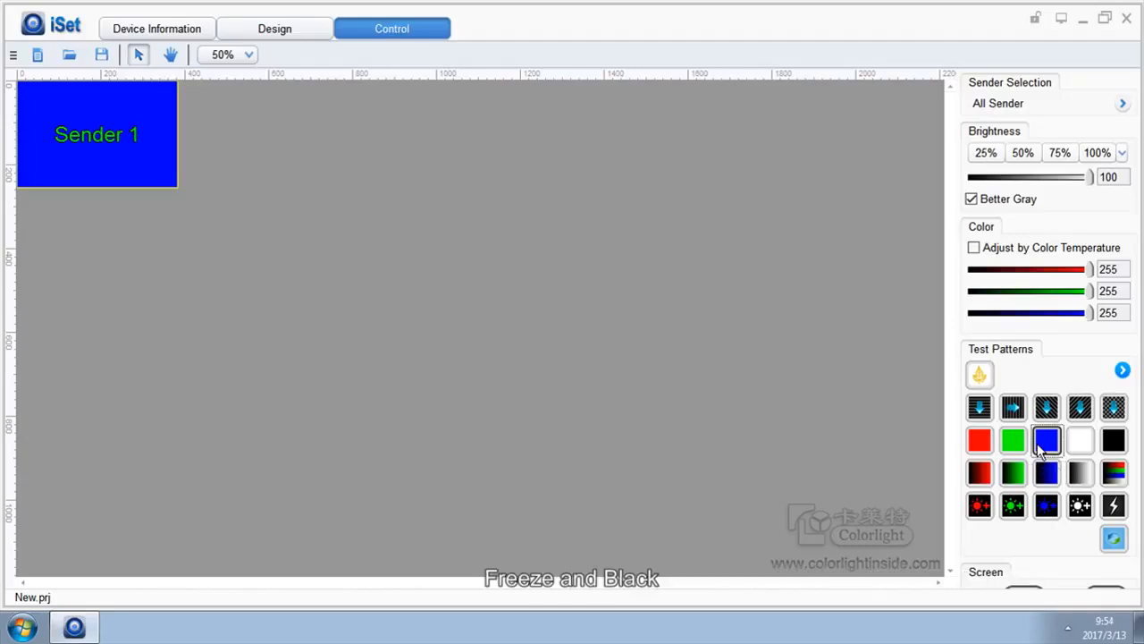
pyautogui.click(1123, 371)
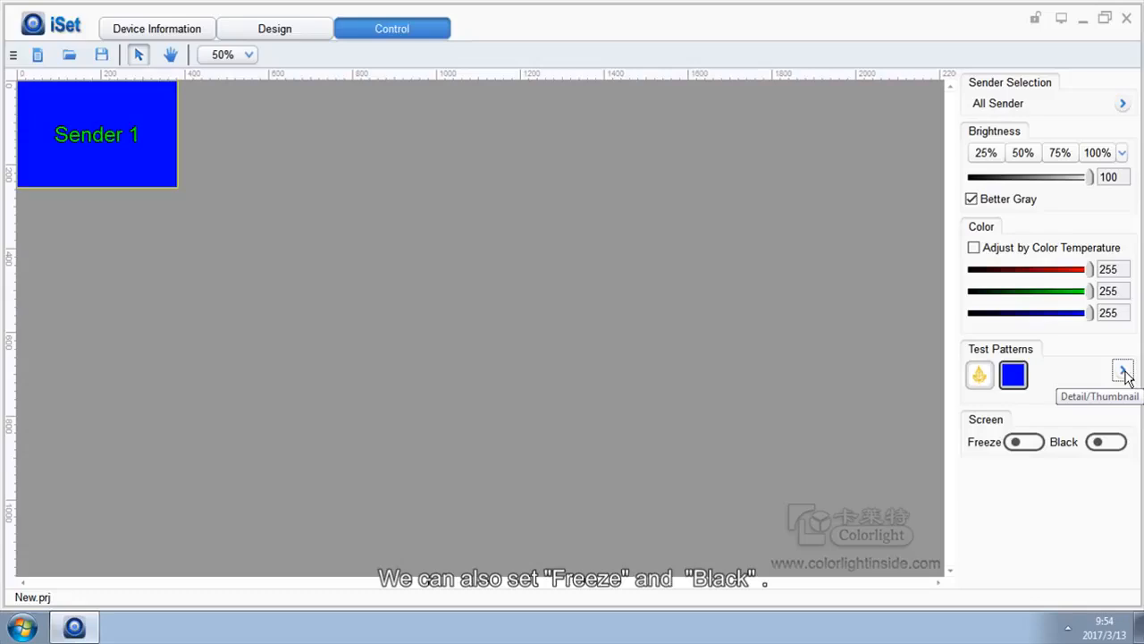
# Step: Freeze the picture on the senders' screen and try the Black option
pyautogui.click(1025, 442)
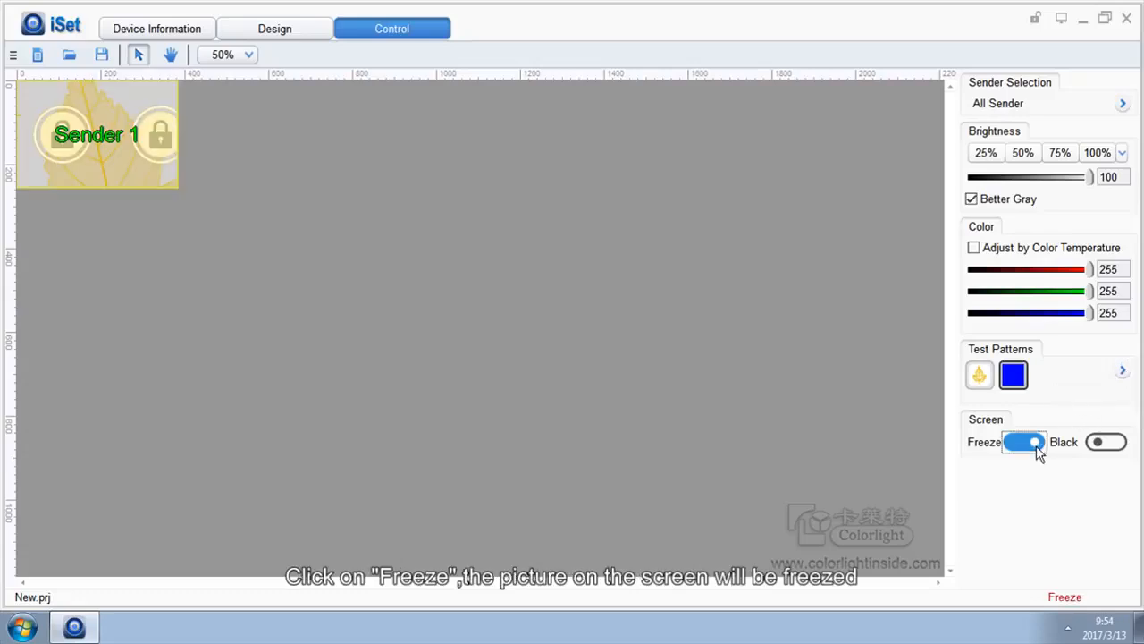
pyautogui.click(1105, 444)
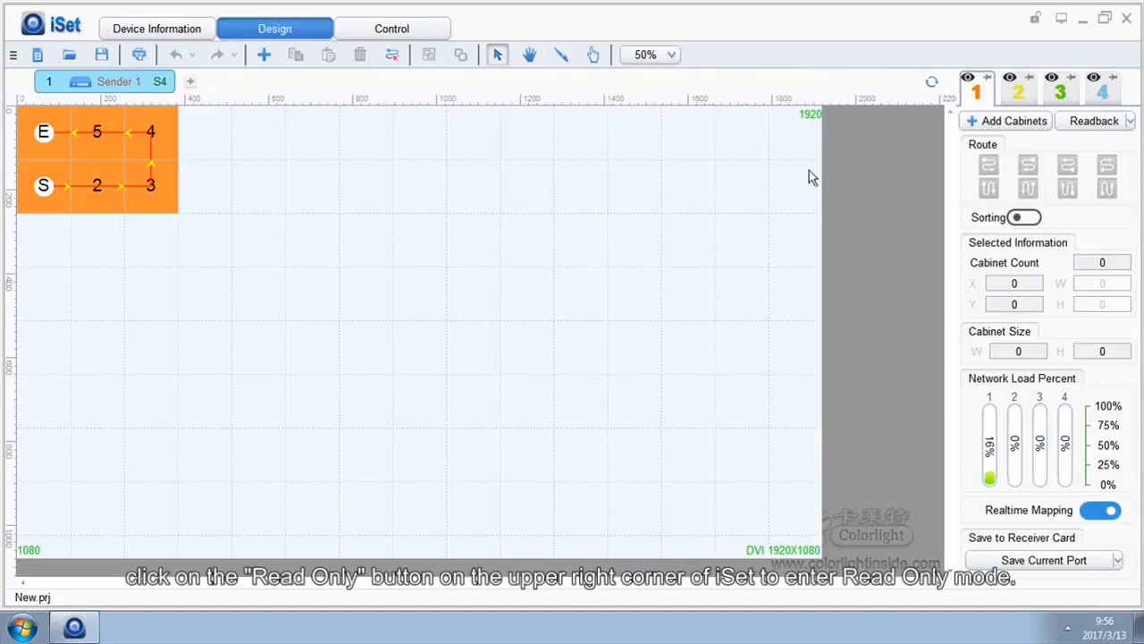
# Step: Lock both the cabinet mapping design and the screen control settings in Read Only mode
pyautogui.click(1034, 20)
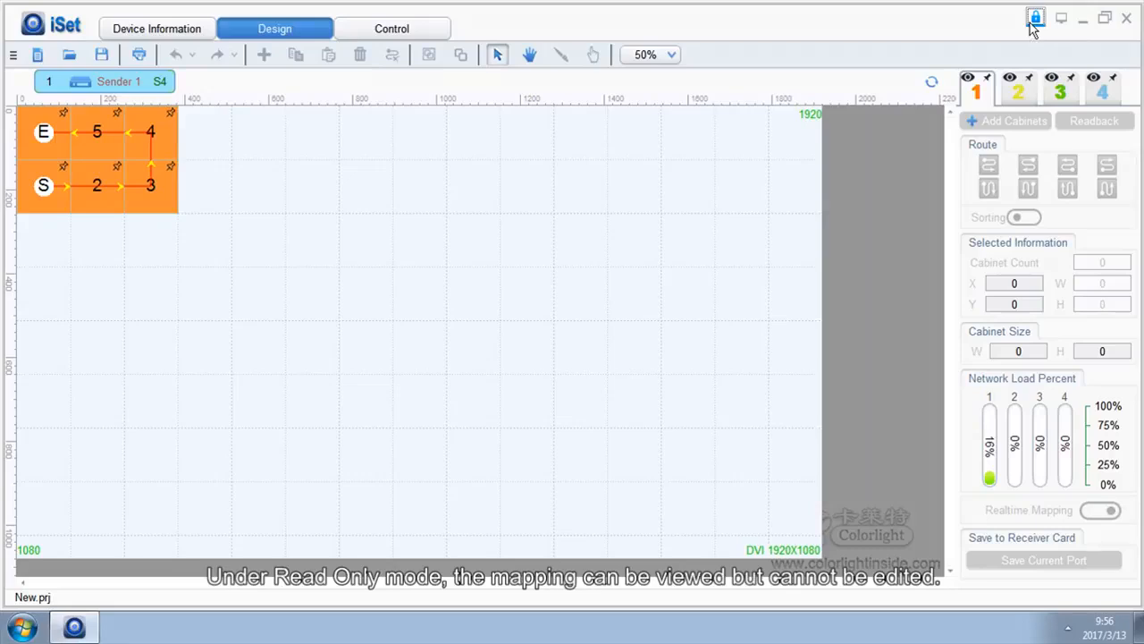
pyautogui.click(425, 29)
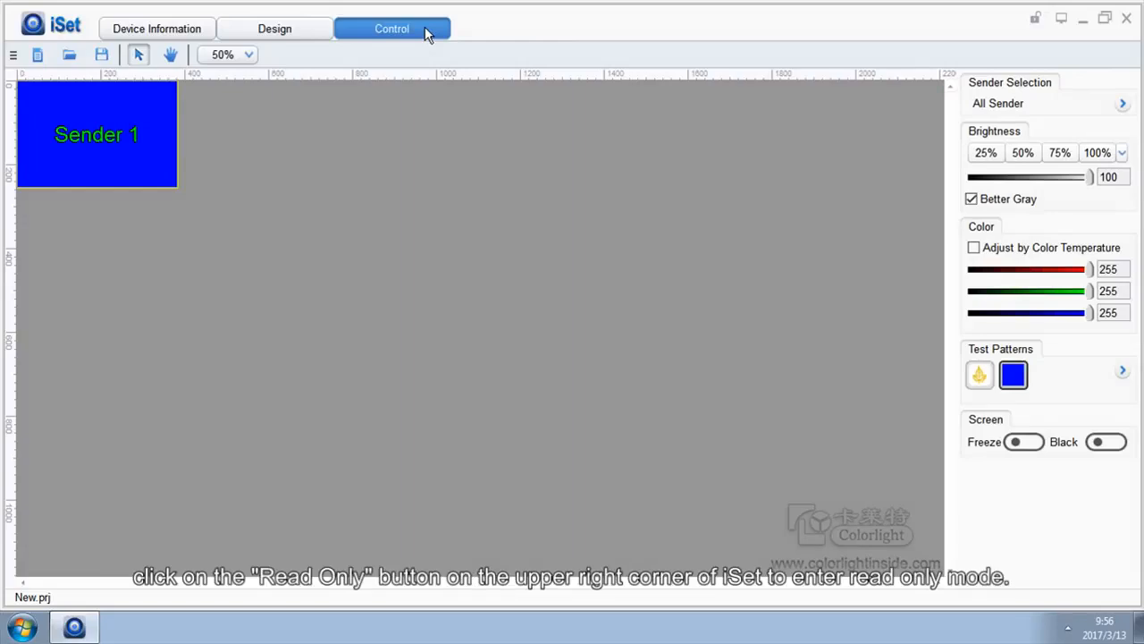
pyautogui.click(1037, 20)
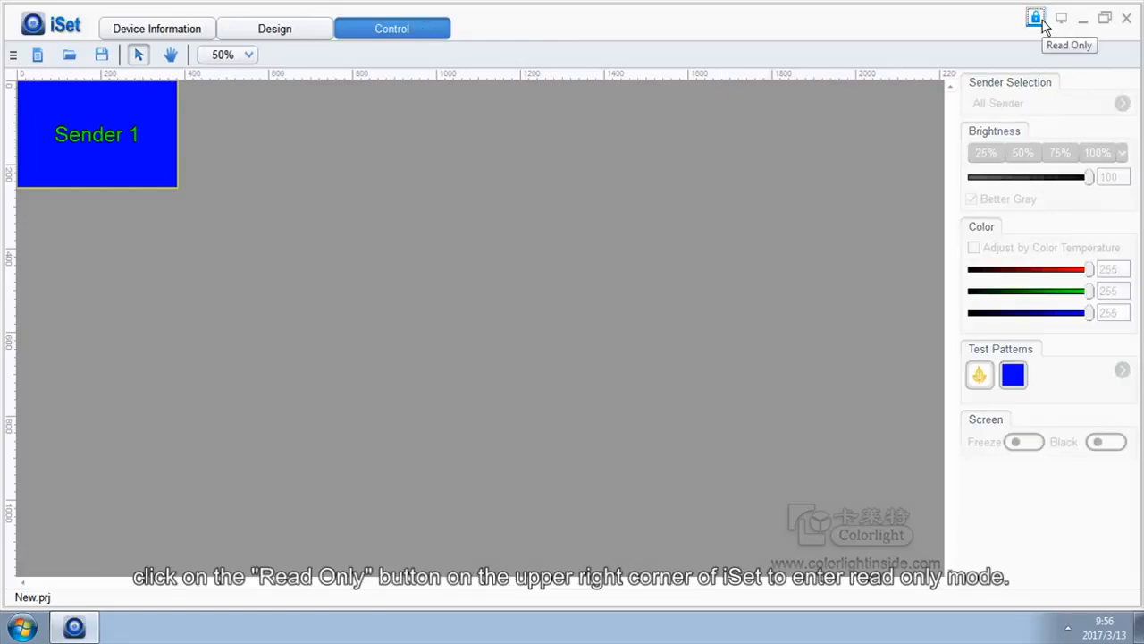